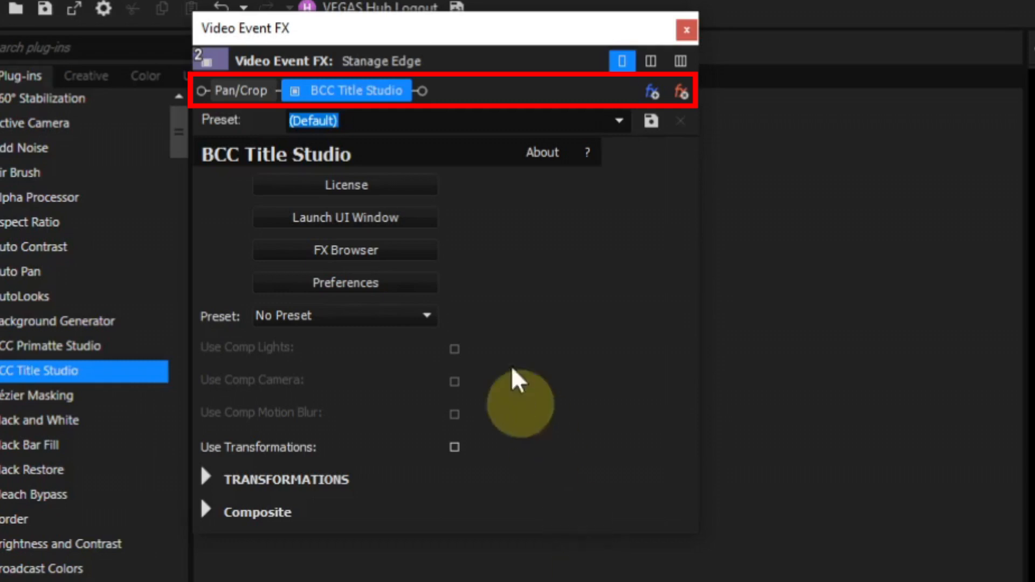
Toggle the BCC Title Studio effect off and back on in the event's effect chain
mouse_move(361, 95)
left_mouse_down()
mouse_move(227, 89)
mouse_move(378, 91)
left_mouse_up()
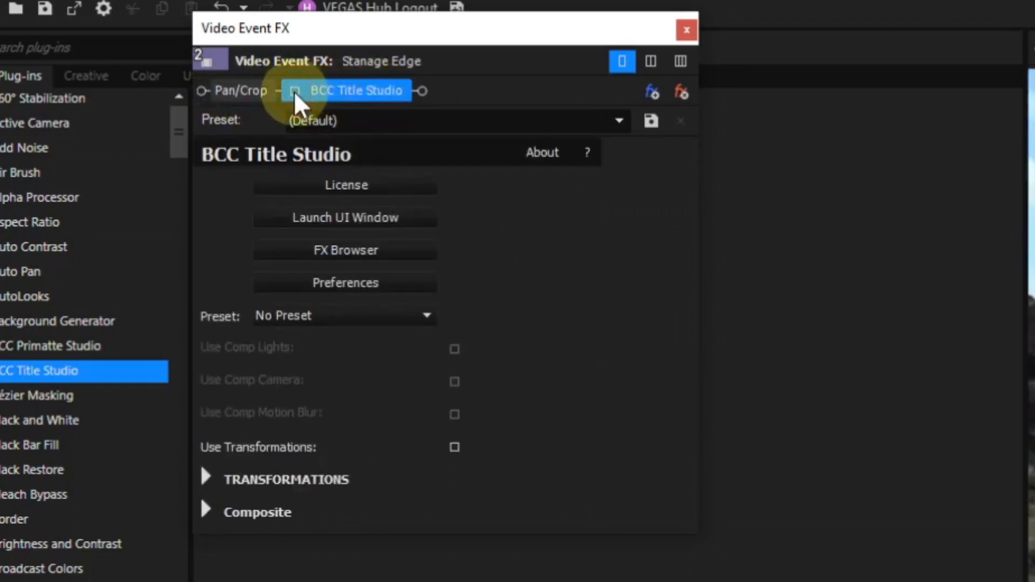
left_click(294, 91)
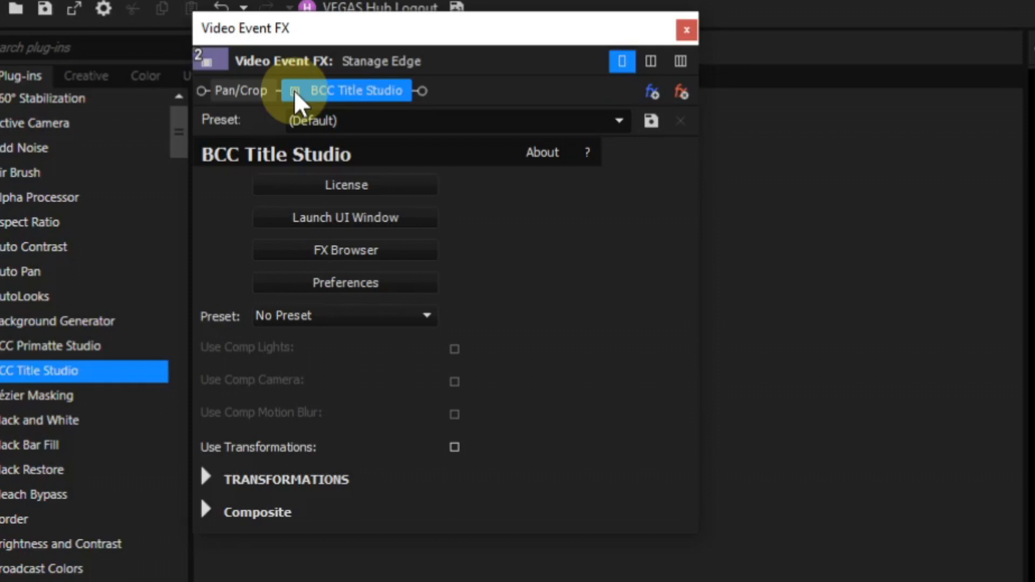
Save the current effect settings as a preset named Test and check for it among the saved presets
left_click(324, 119)
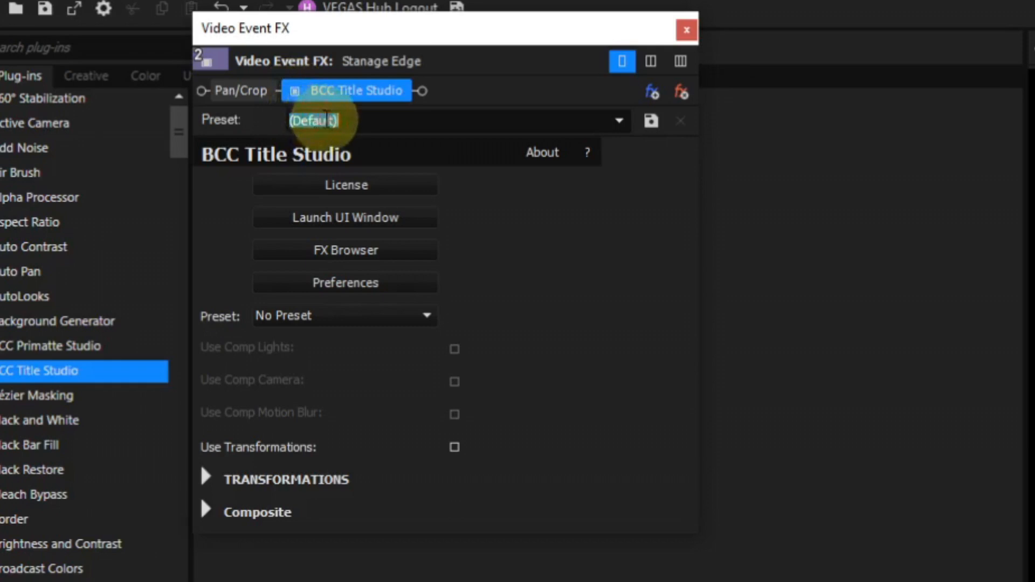
type("Test")
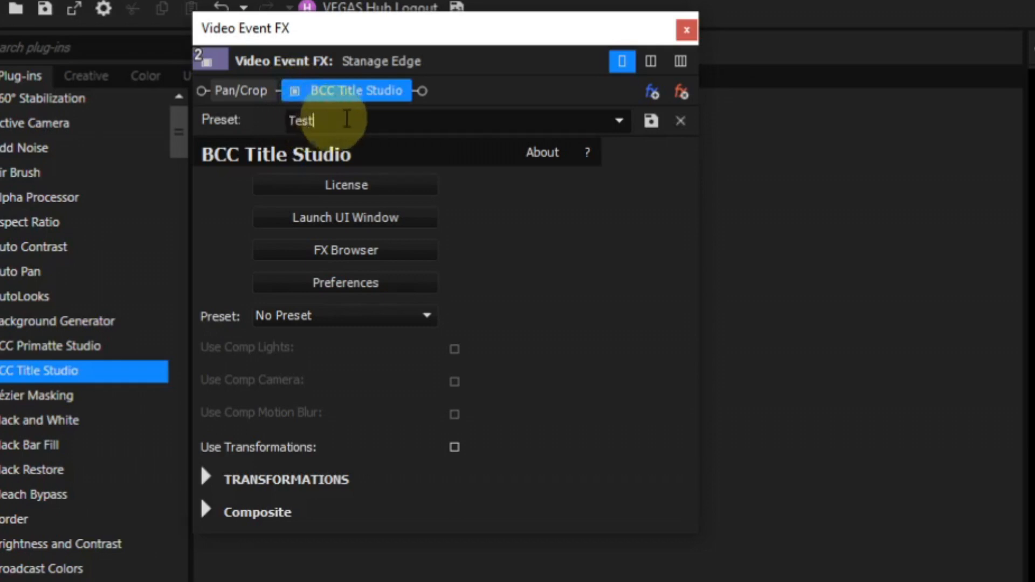
left_click(658, 123)
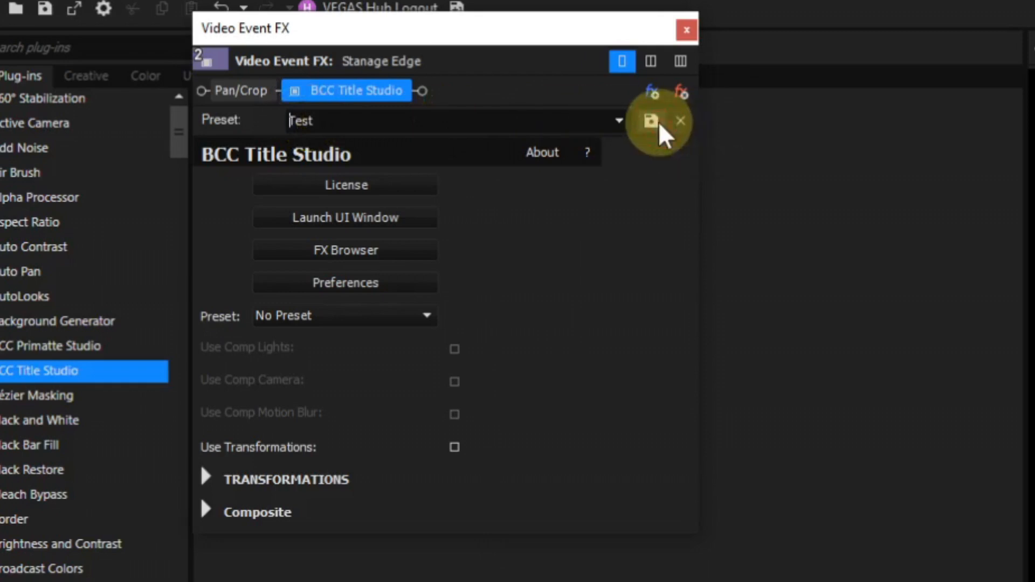
left_click(620, 121)
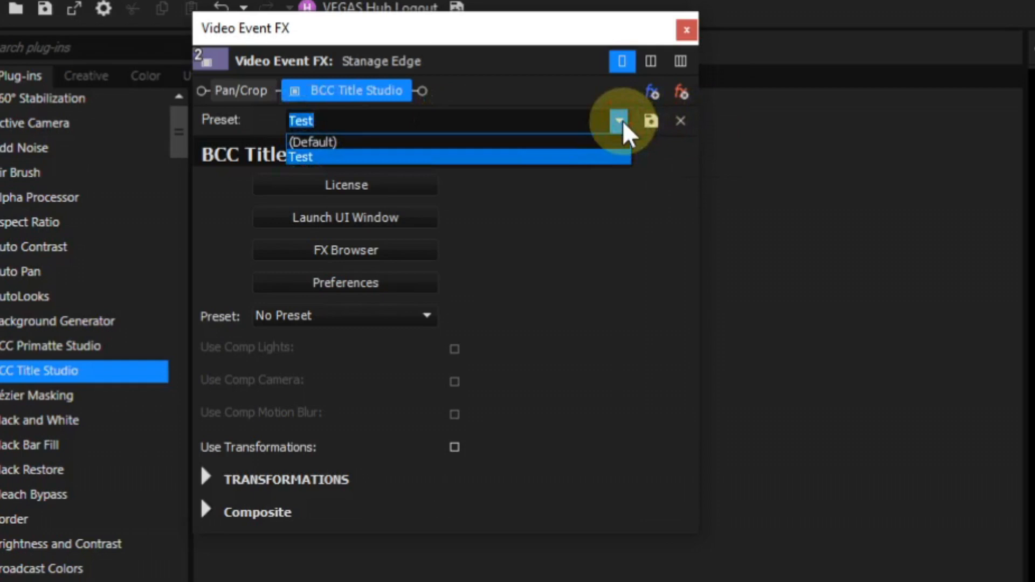
left_click(622, 121)
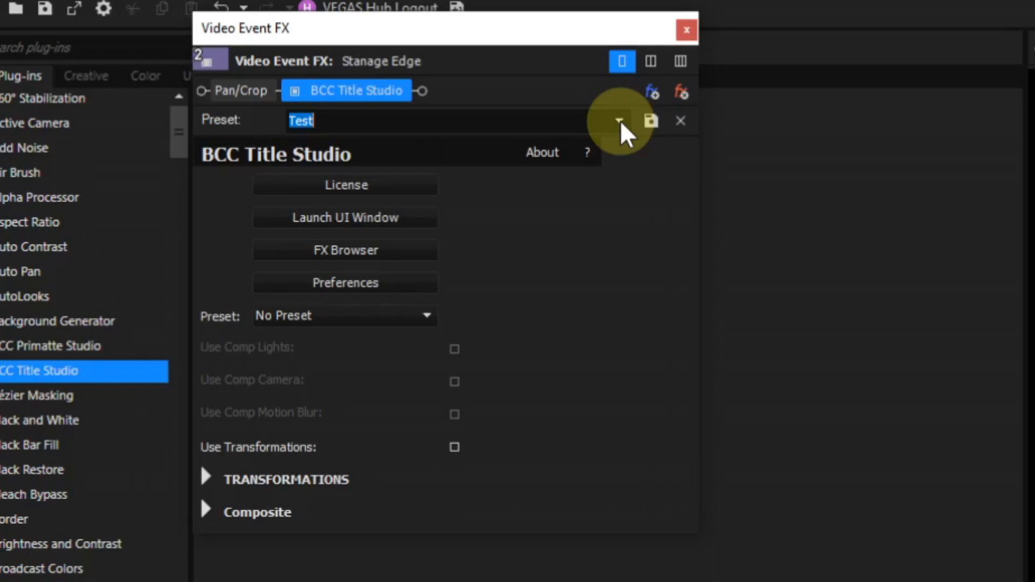
Delete the saved Test preset, restore the (Default) preset and check the remaining saved presets
left_click(677, 119)
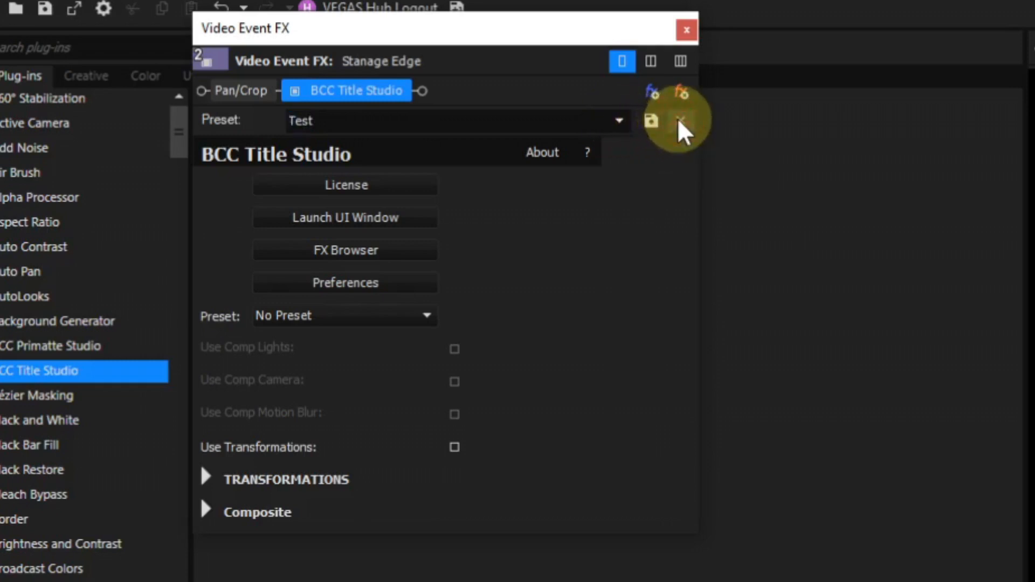
left_click(619, 120)
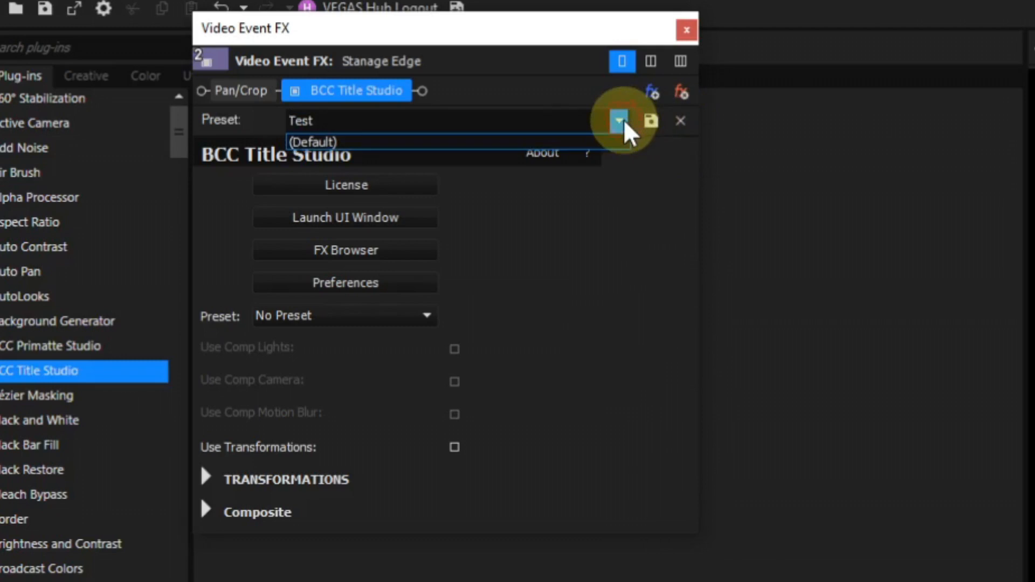
left_click(322, 140)
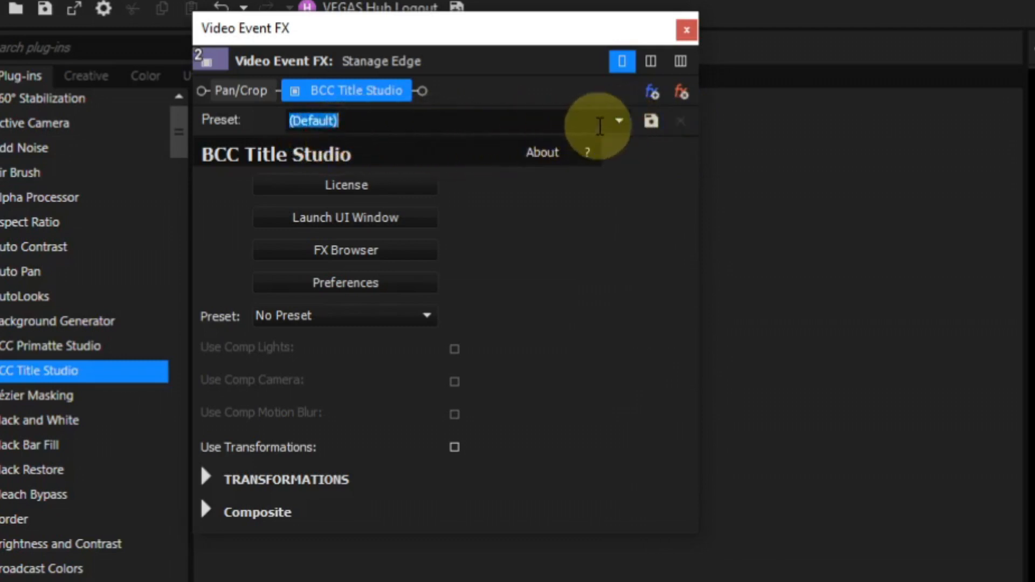
left_click(617, 124)
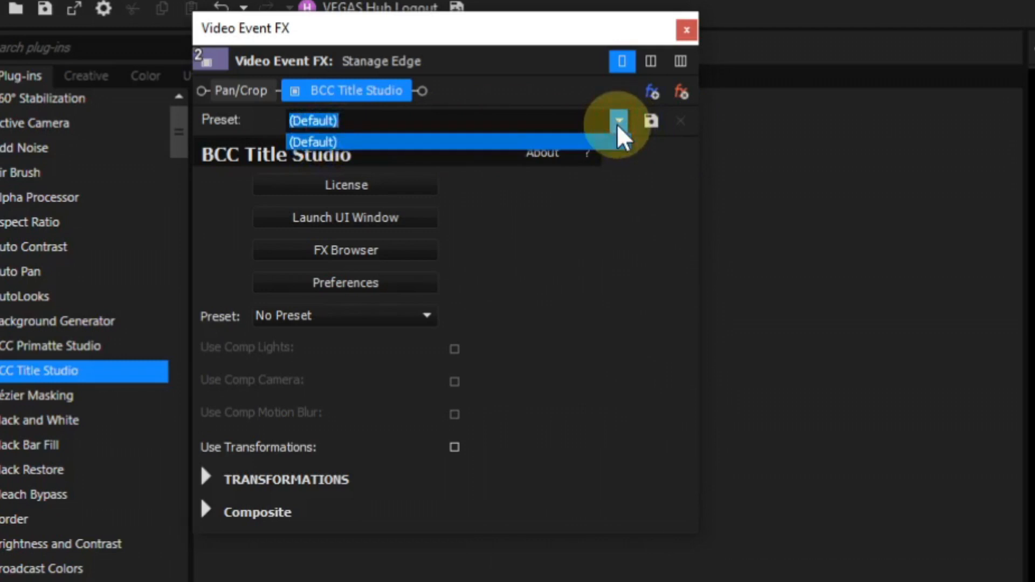
left_click(618, 122)
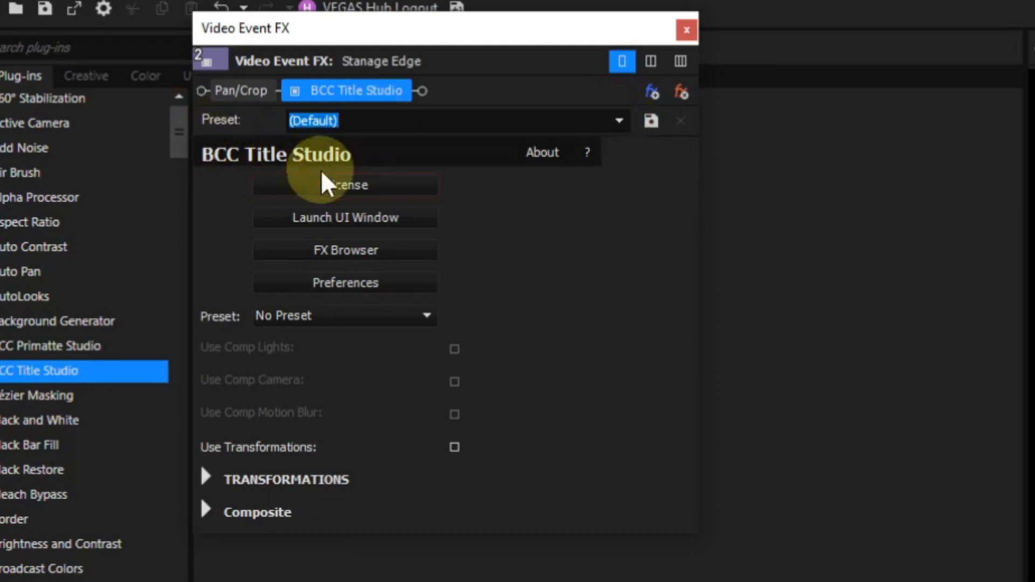
View the plug-in's license information and the full Title Studio interface, closing each without making changes
left_click(337, 181)
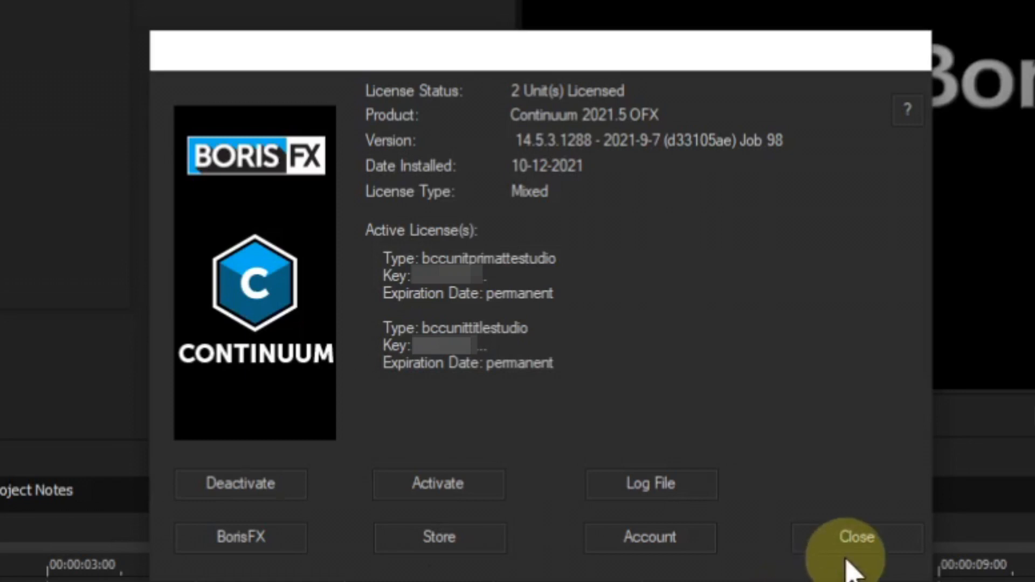
left_click(857, 536)
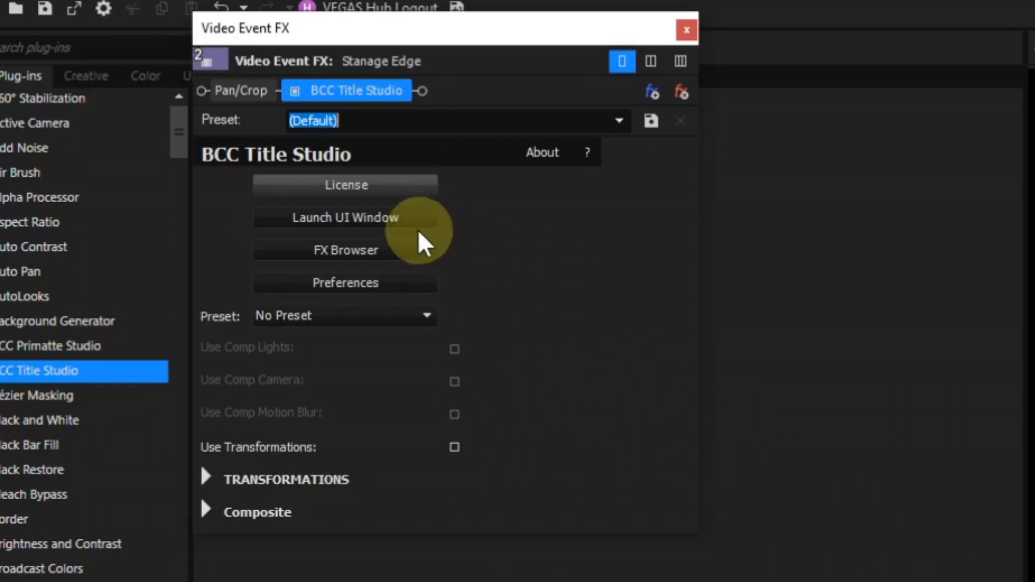
left_click(394, 218)
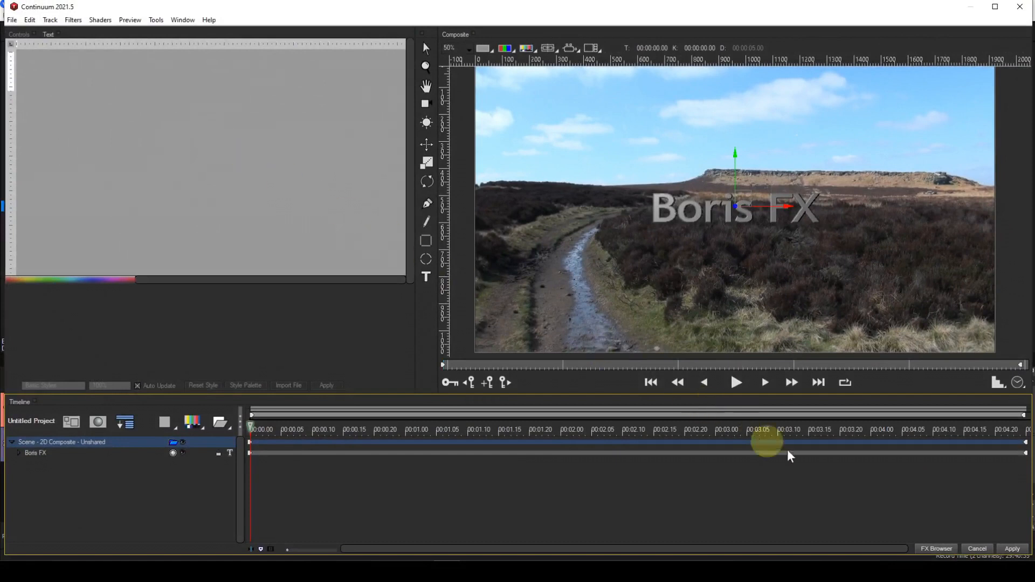
left_click(974, 549)
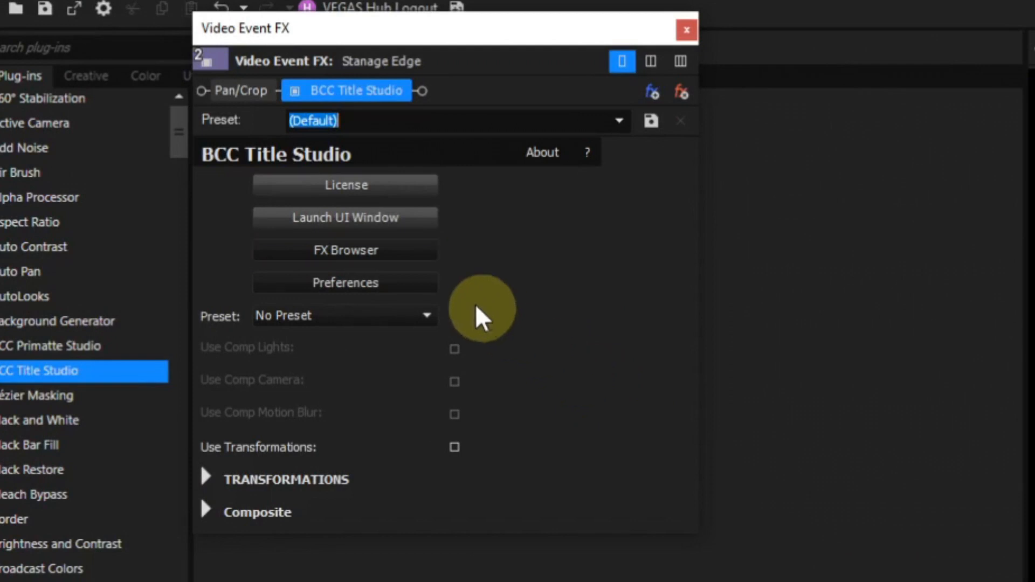
Look at the FX Browser and the plug-in's Preferences, cancelling both without making changes
left_click(323, 243)
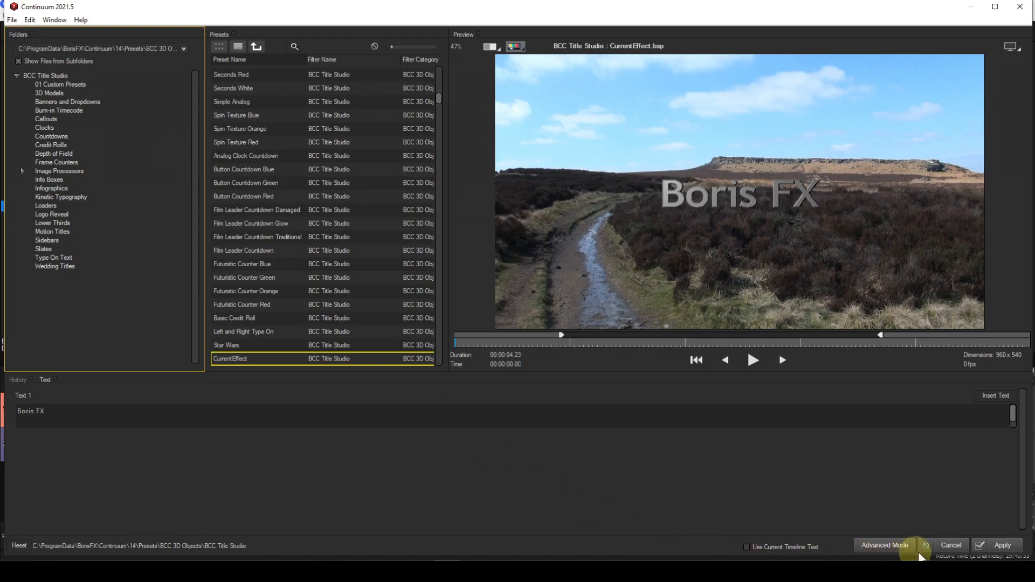
left_click(939, 547)
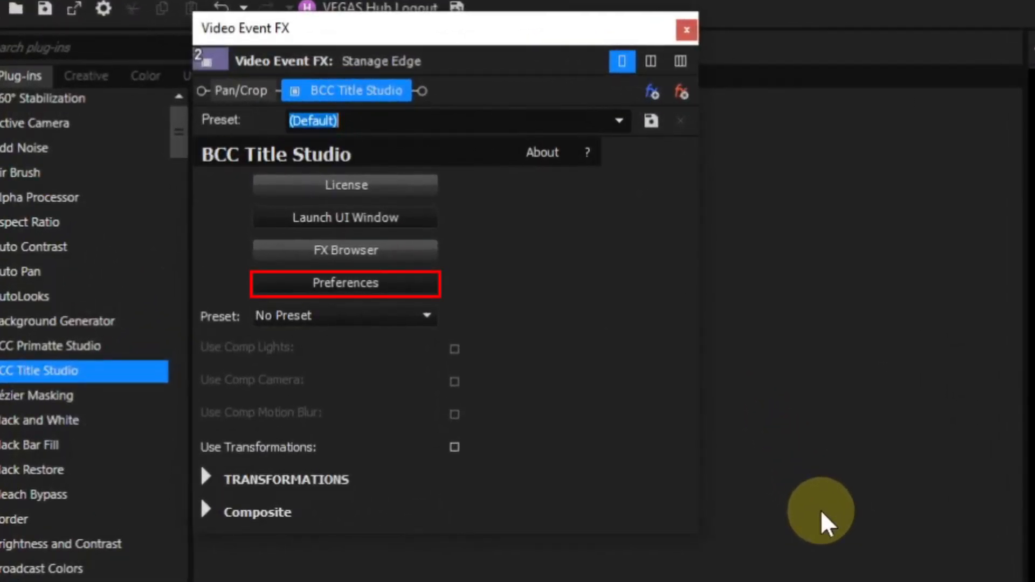
left_click(386, 286)
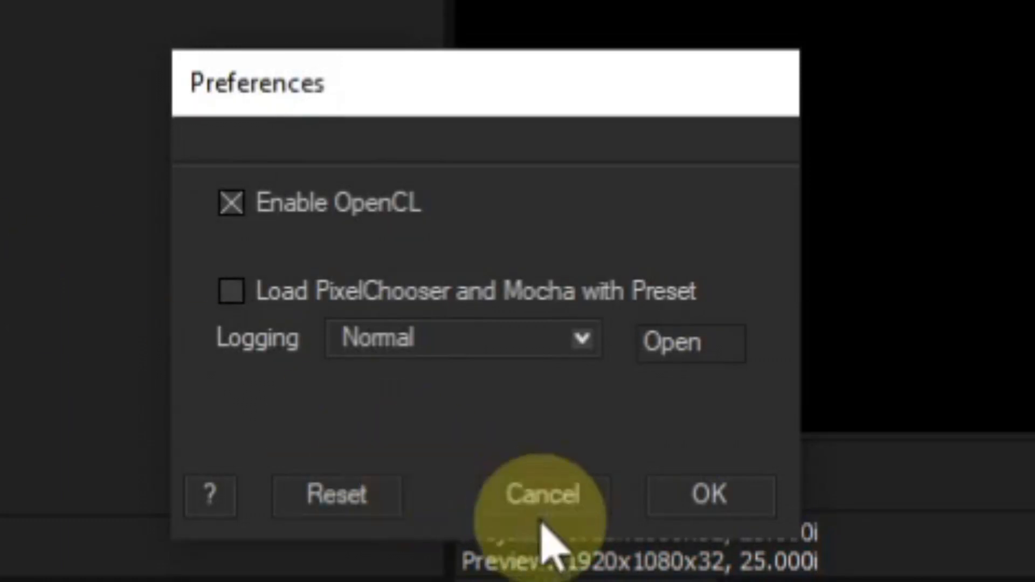
left_click(541, 504)
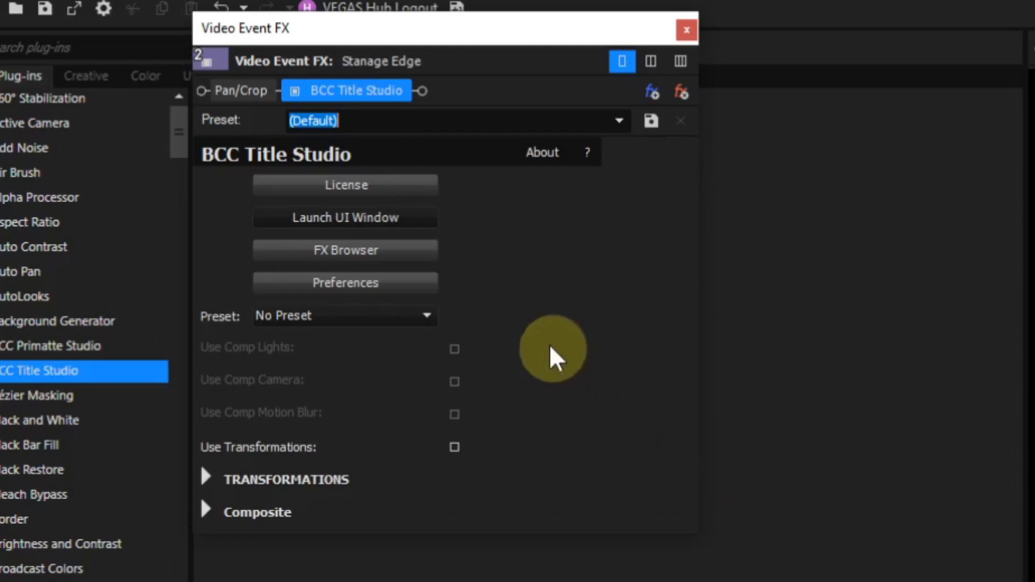
Apply the 1 Line Lower Third Gradient Backdrop.bsp title preset and preview the timeline at 00:00:01:22
left_click(425, 314)
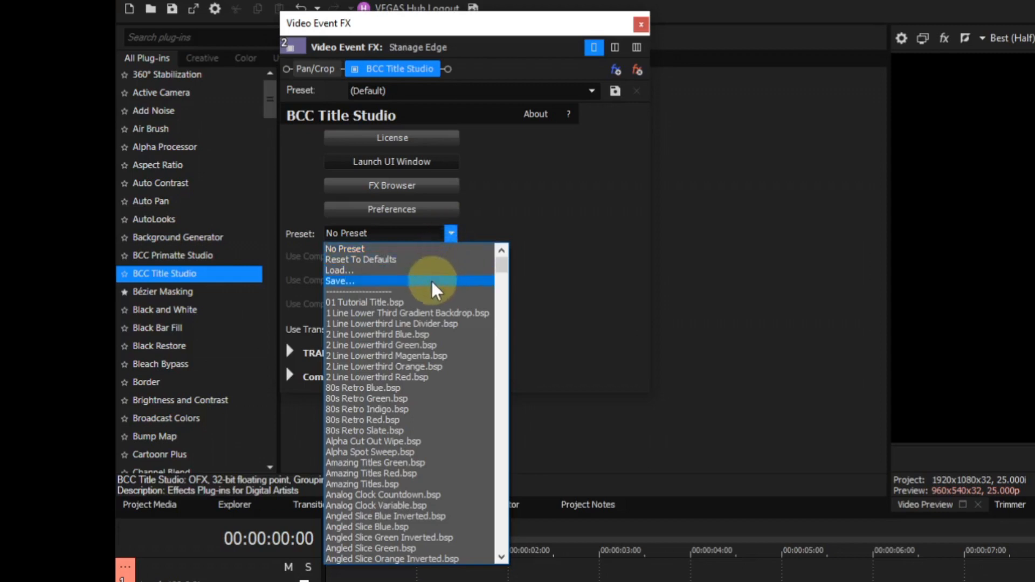
left_click(419, 313)
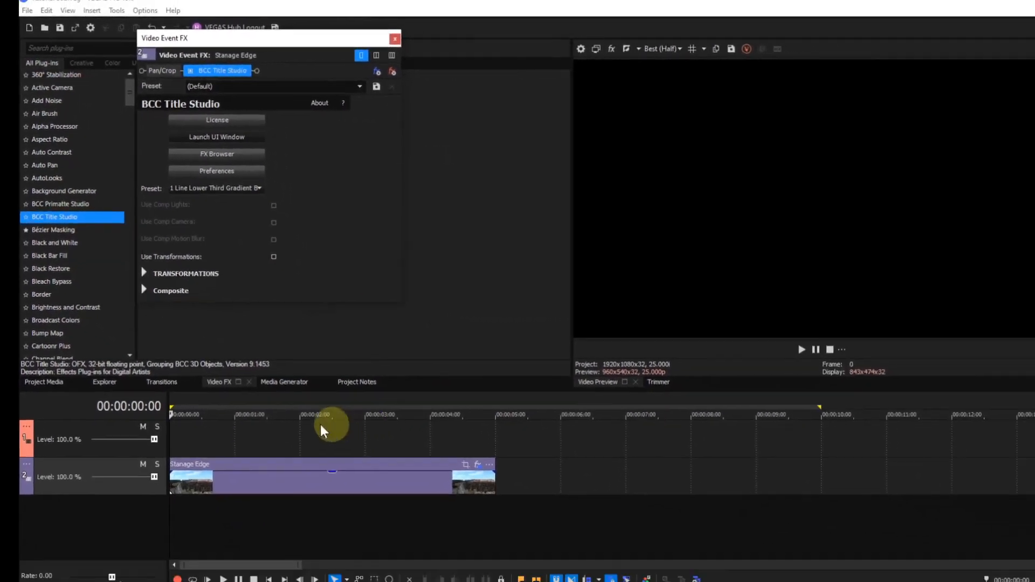
left_click(292, 425)
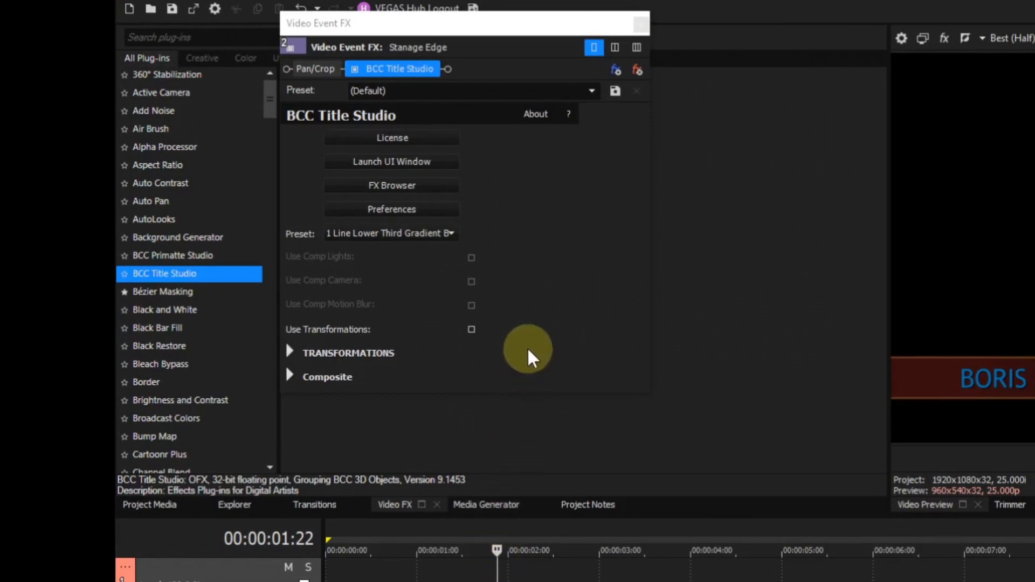
Review the available Title Studio presets and the preset load, save and reset options, keeping the applied preset
left_click(451, 233)
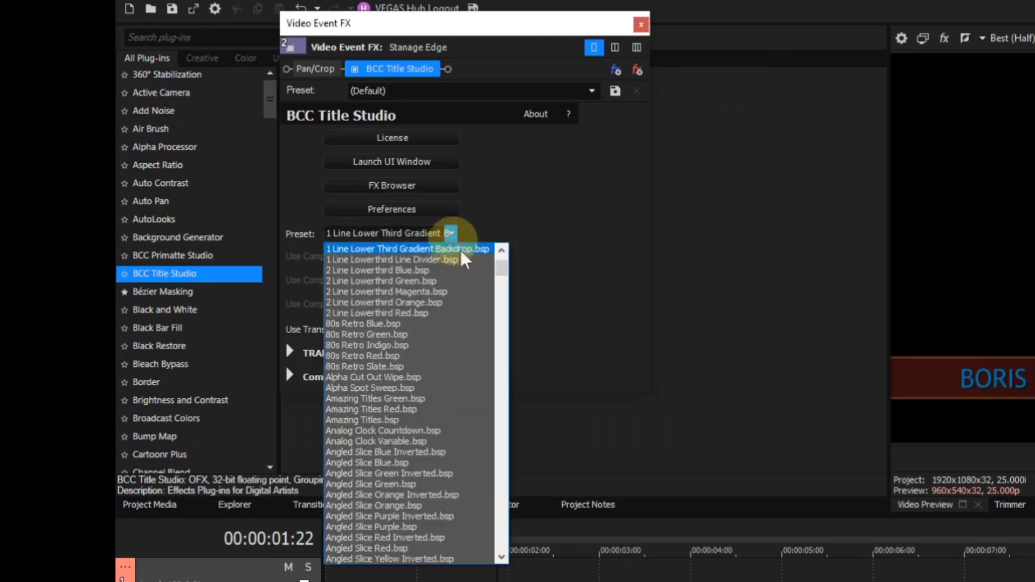
scroll(501, 264, "up", 2)
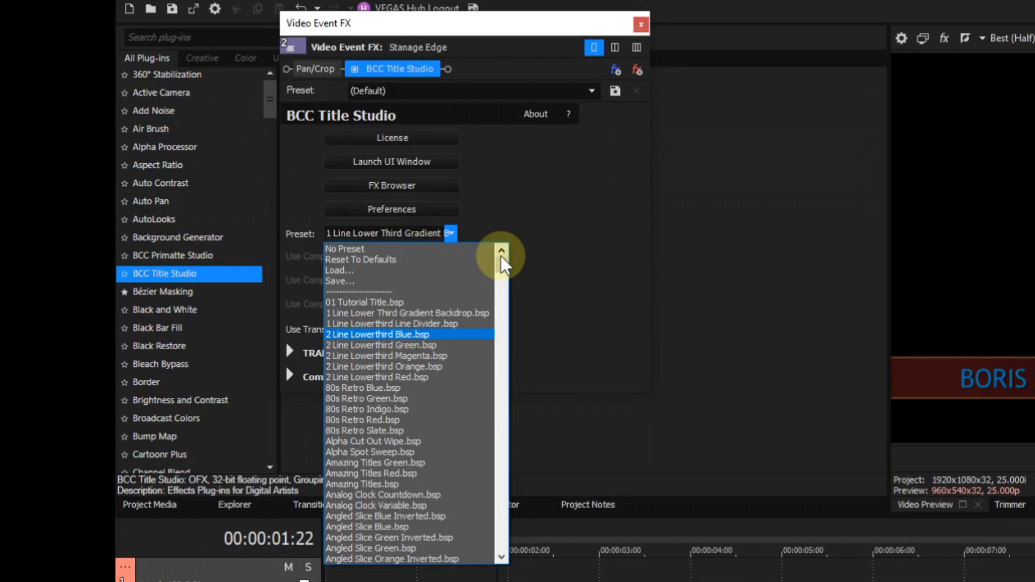
left_click(541, 253)
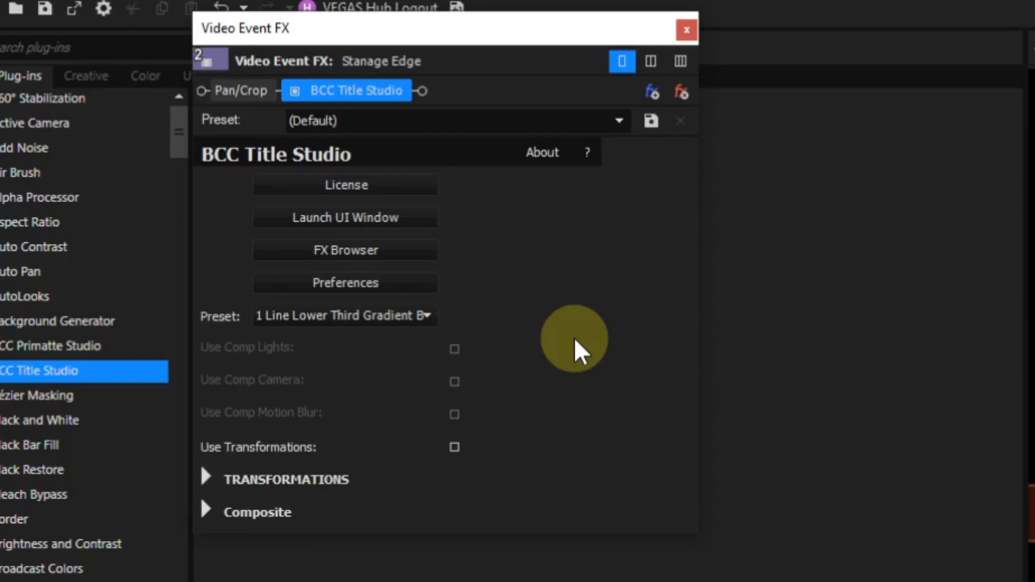
Set the Composite apply mode to Normal so the title is layered over the video
left_click(203, 509)
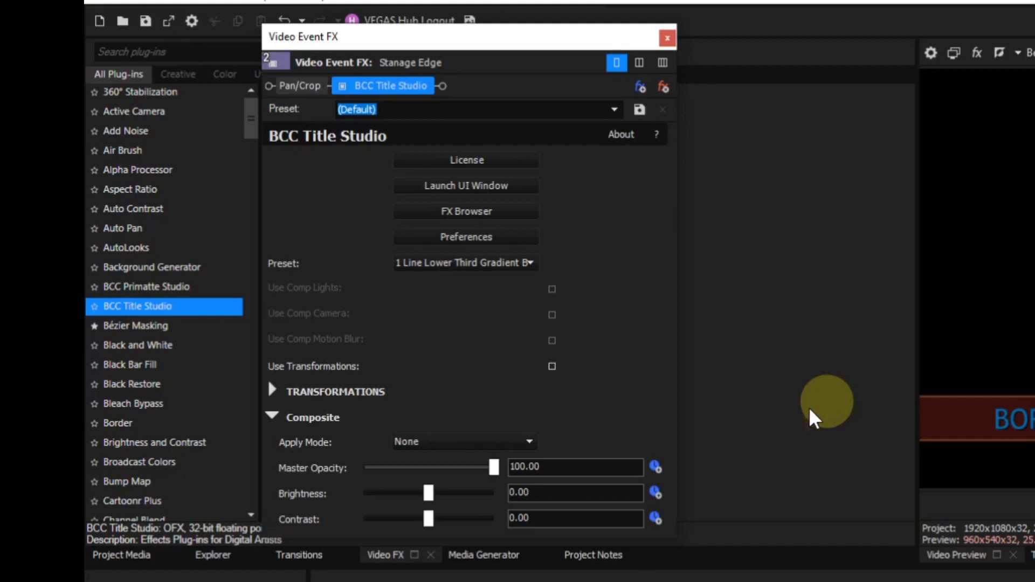
left_click(530, 441)
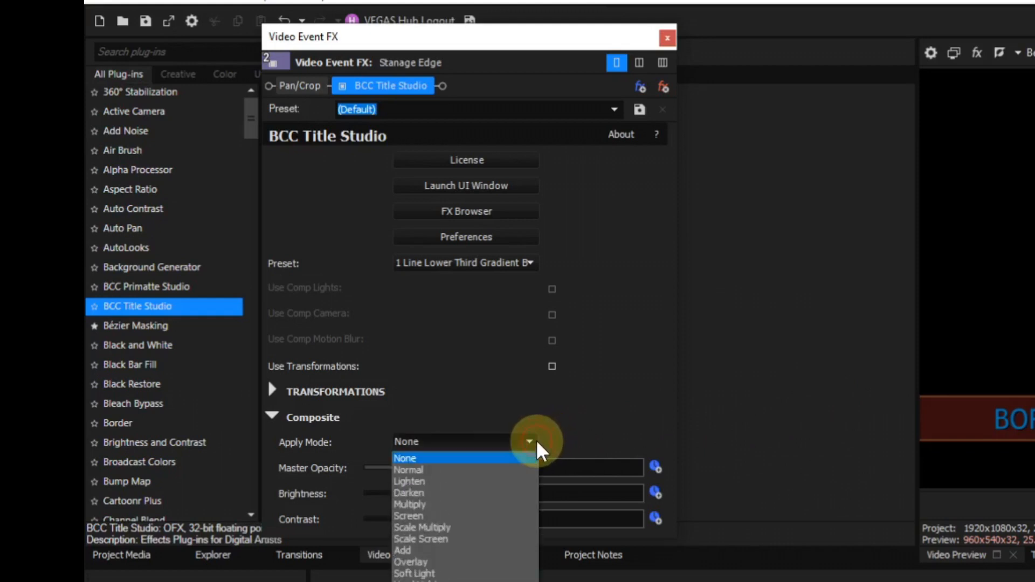
left_click(443, 470)
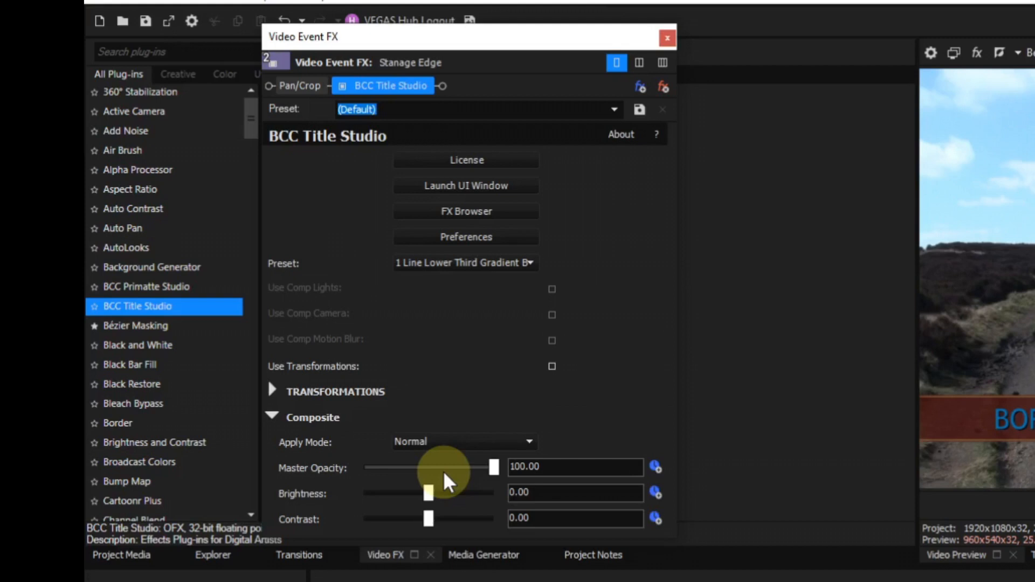
left_click(276, 415)
Enable Use Transformations and move the title in the preview to Position X/Y 0.53, 0.54
left_click(273, 390)
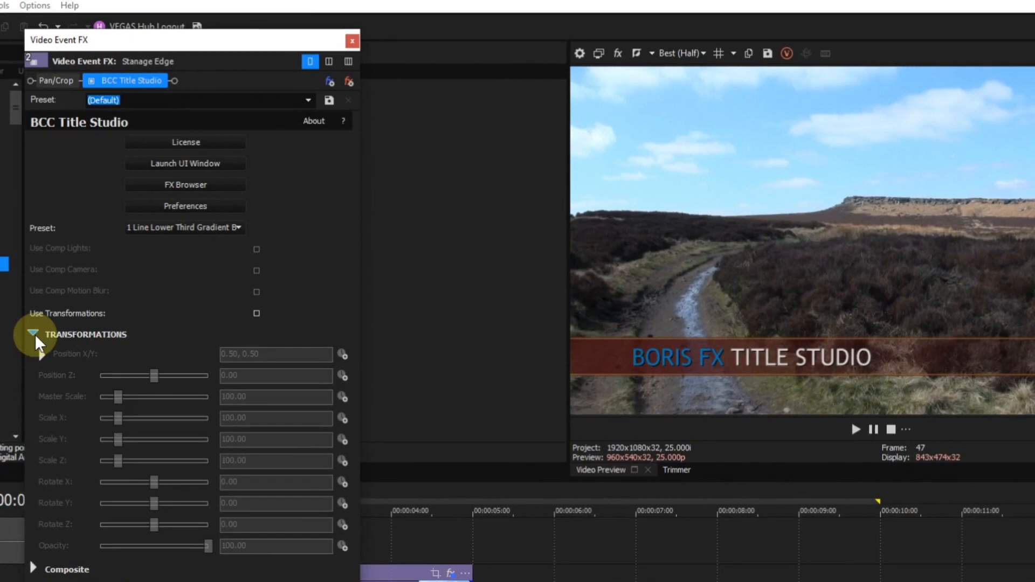
left_click(257, 315)
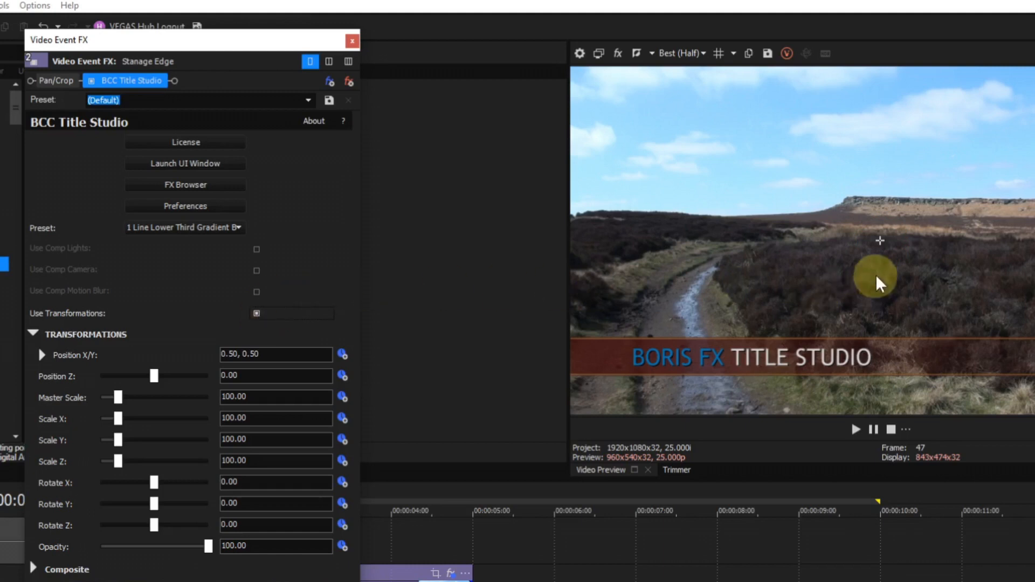
left_click_drag(881, 245, 914, 267)
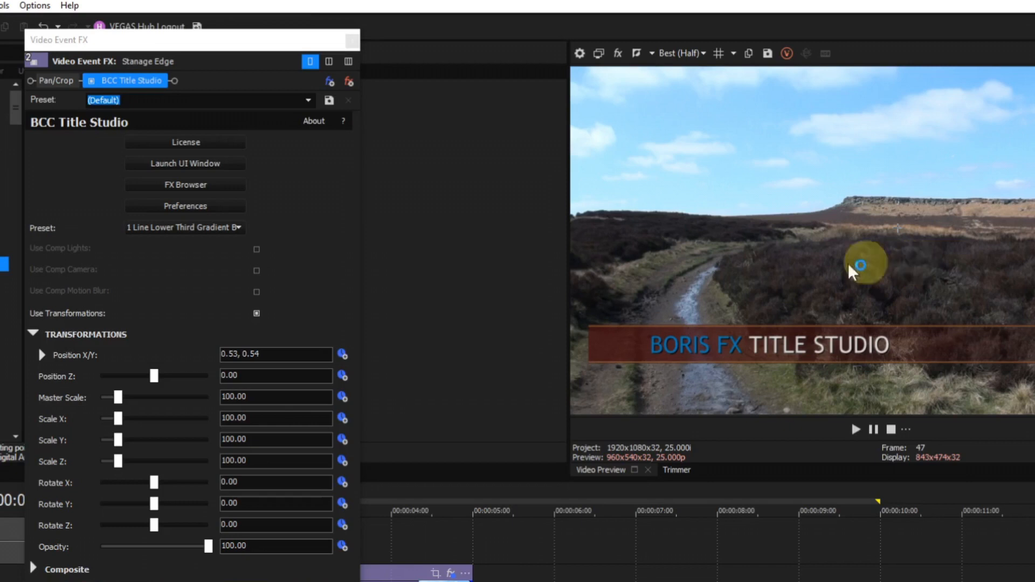
Compare the title with Use Transformations off and back on, and expand the Position X/Y control
left_click(257, 314)
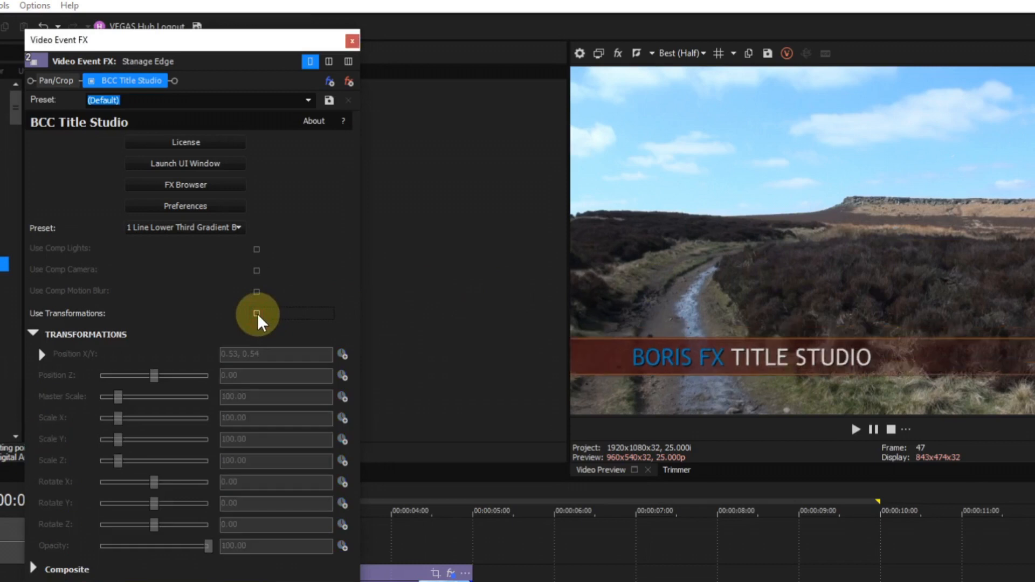
left_click(257, 314)
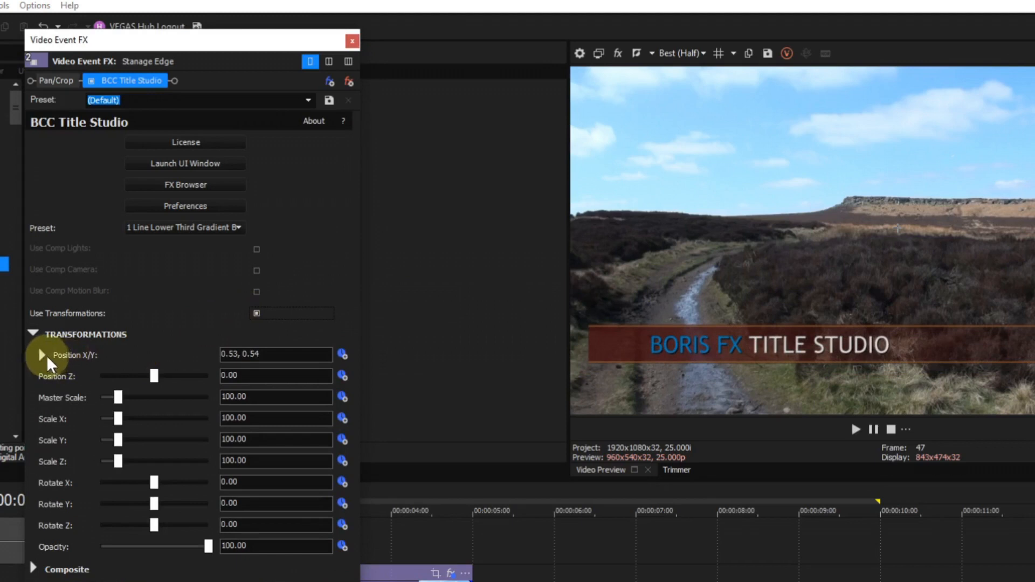
left_click(42, 354)
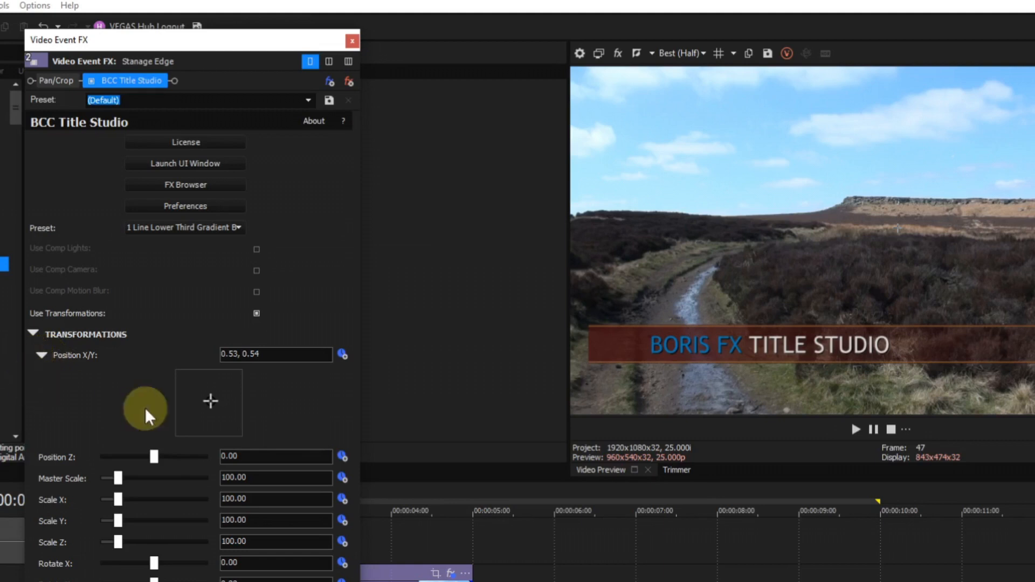
Reset the title's Position X/Y to 0.50, 0.50, and try Position Z at 0.17 before restoring its default
left_click(209, 399)
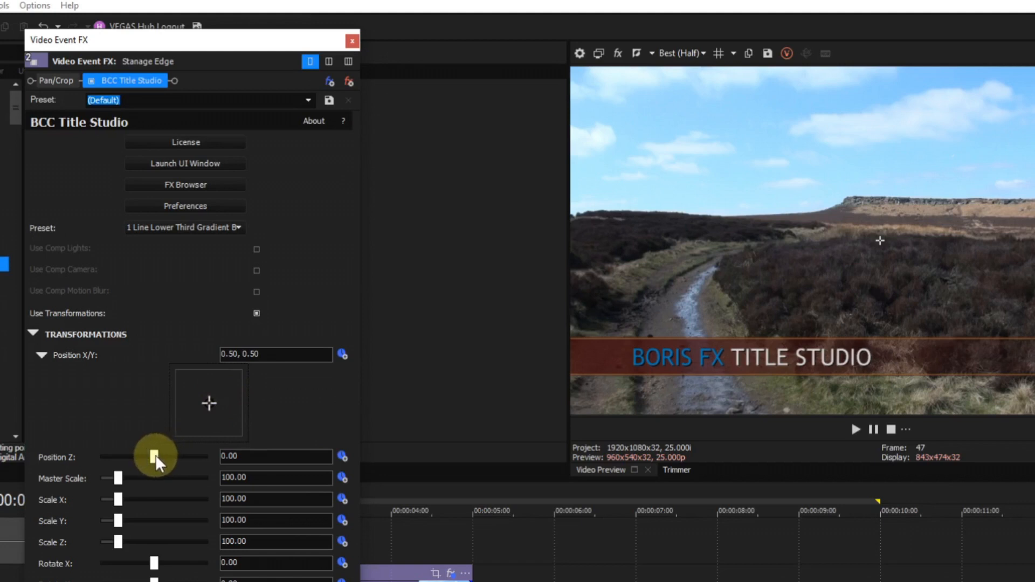
mouse_move(154, 456)
left_mouse_down()
mouse_move(119, 457)
mouse_move(174, 456)
mouse_move(156, 454)
left_mouse_up()
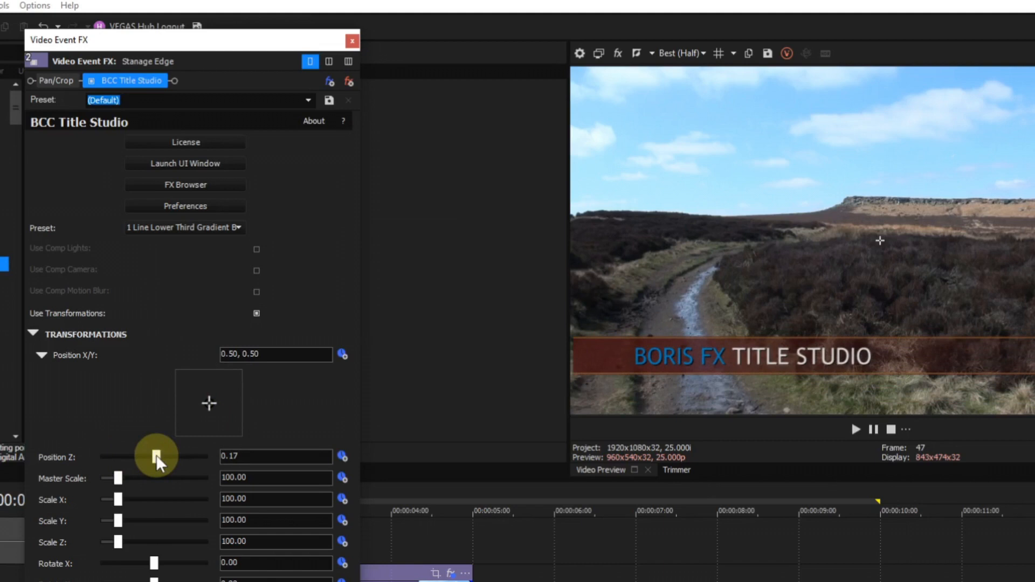
double_click(156, 454)
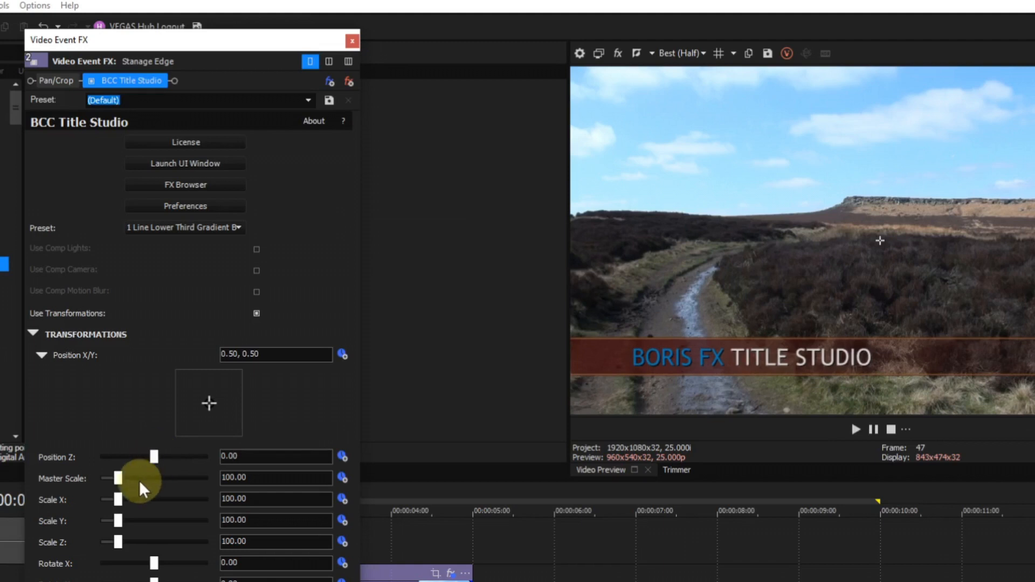
Try Master Scale at 57.14, Scale X at 53.06, Scale Y at 69.39 and a lower Scale Z, resetting each to 100
left_click_drag(122, 480, 115, 479)
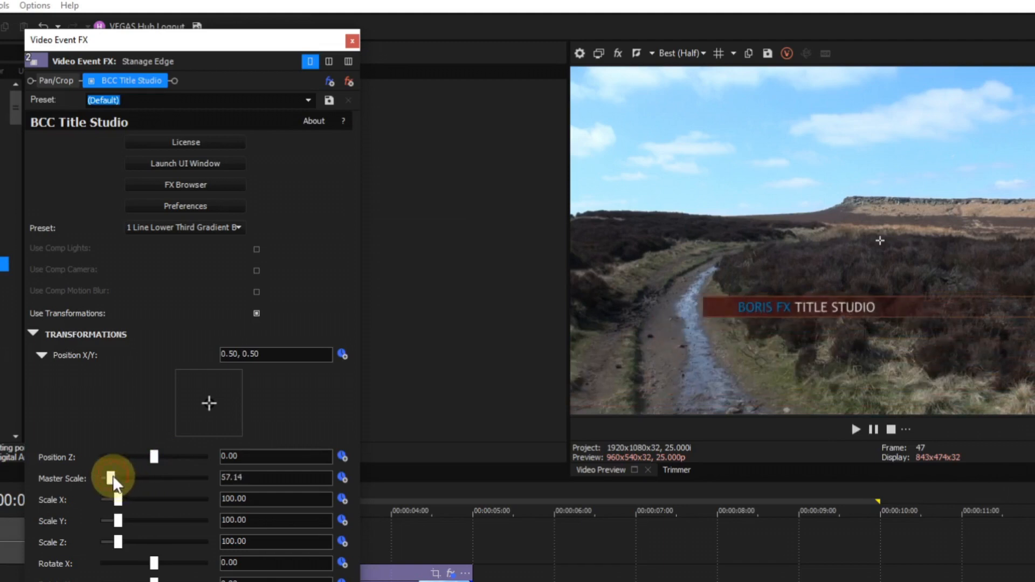
double_click(113, 477)
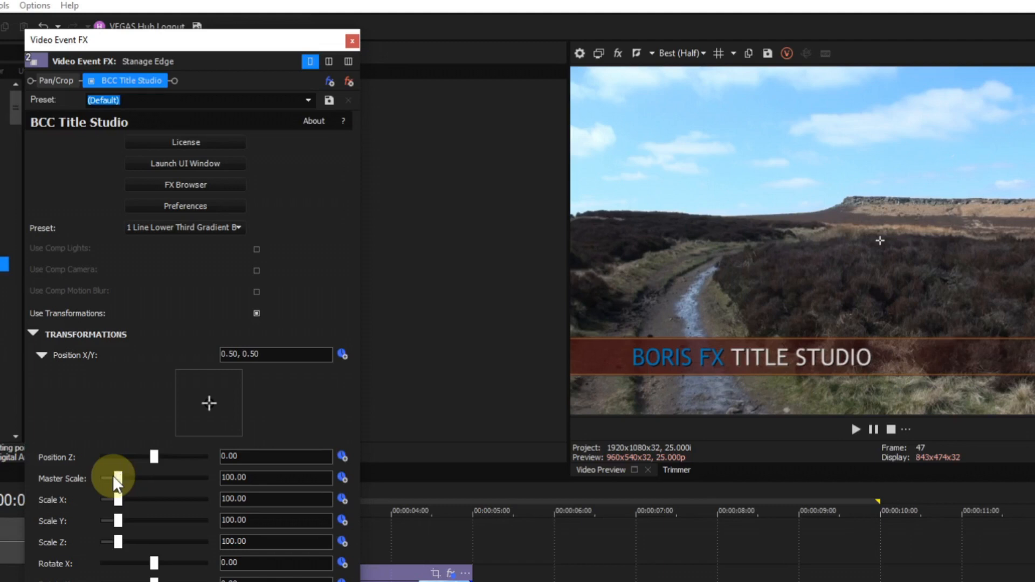
mouse_move(119, 501)
left_mouse_down()
mouse_move(128, 501)
mouse_move(111, 500)
left_mouse_up()
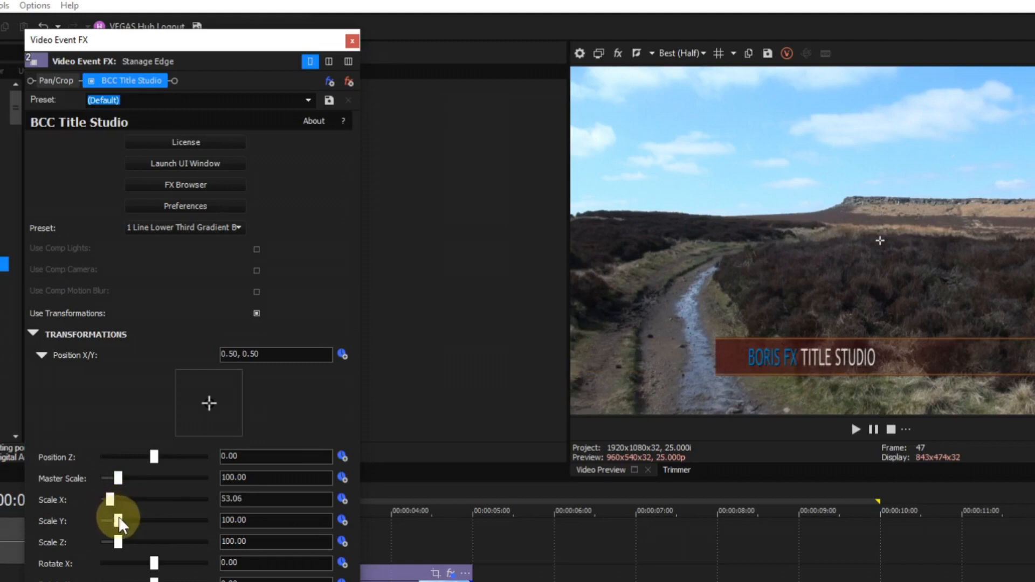
mouse_move(118, 516)
left_mouse_down()
mouse_move(127, 516)
mouse_move(112, 517)
left_mouse_up()
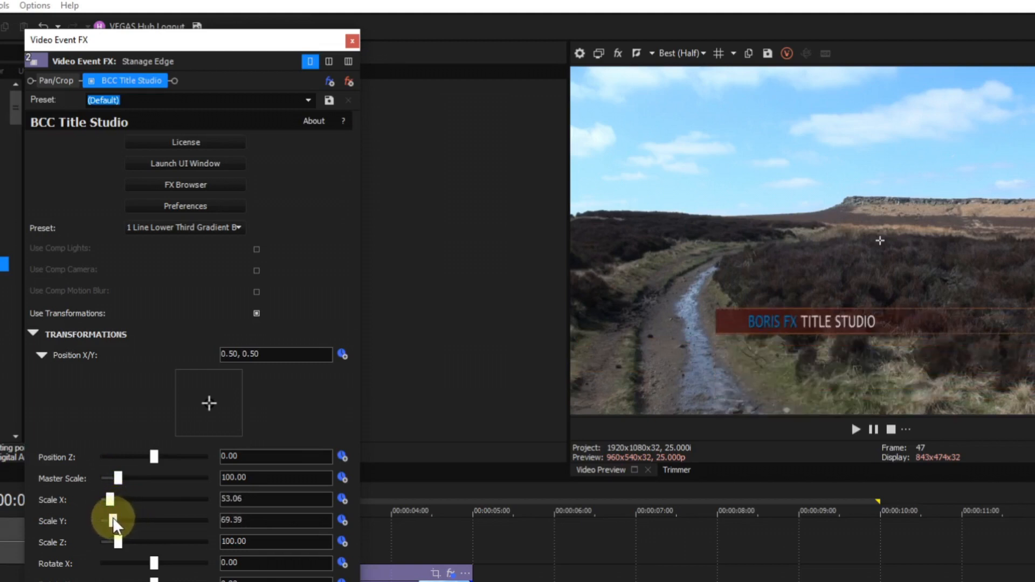
mouse_move(115, 542)
left_mouse_down()
mouse_move(124, 541)
mouse_move(97, 538)
mouse_move(109, 539)
left_mouse_up()
double_click(109, 540)
double_click(112, 522)
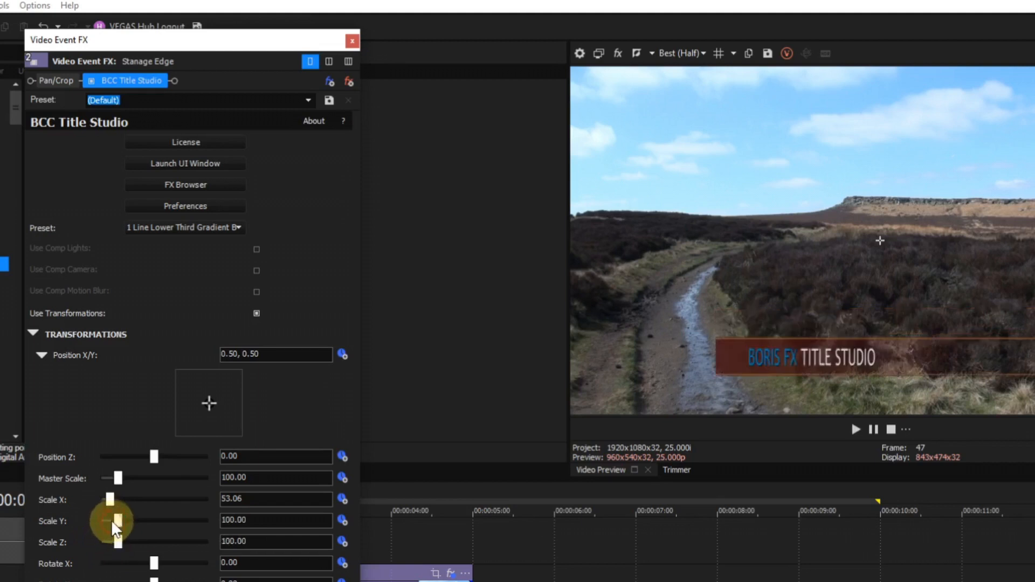
double_click(109, 502)
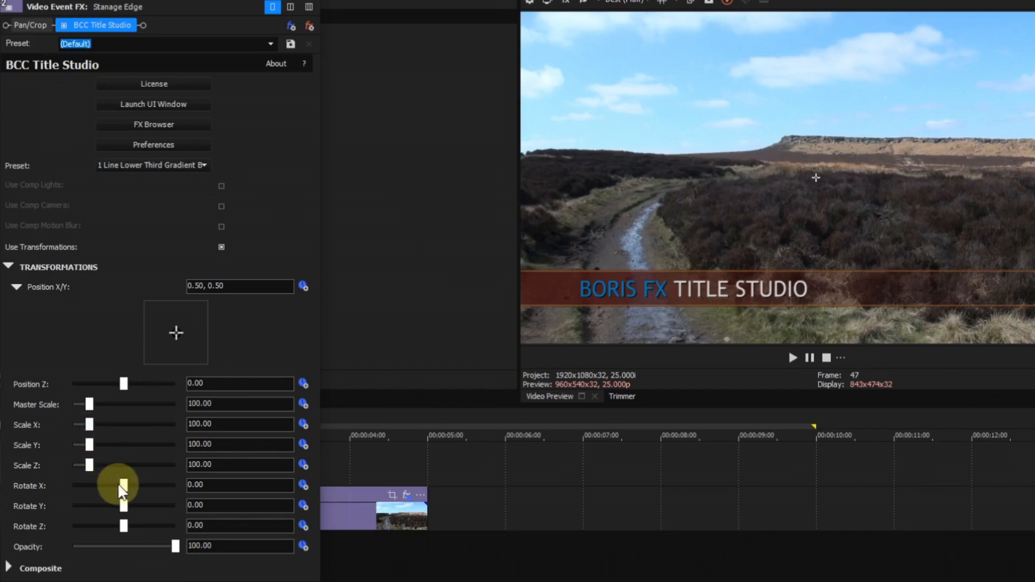
Try Rotate X at 14.69, Rotate Y at 44.08 and Opacity at 56.46 on the title, and reset the rotation and opacity to their defaults
left_click_drag(121, 487, 122, 527)
double_click(122, 527)
double_click(127, 507)
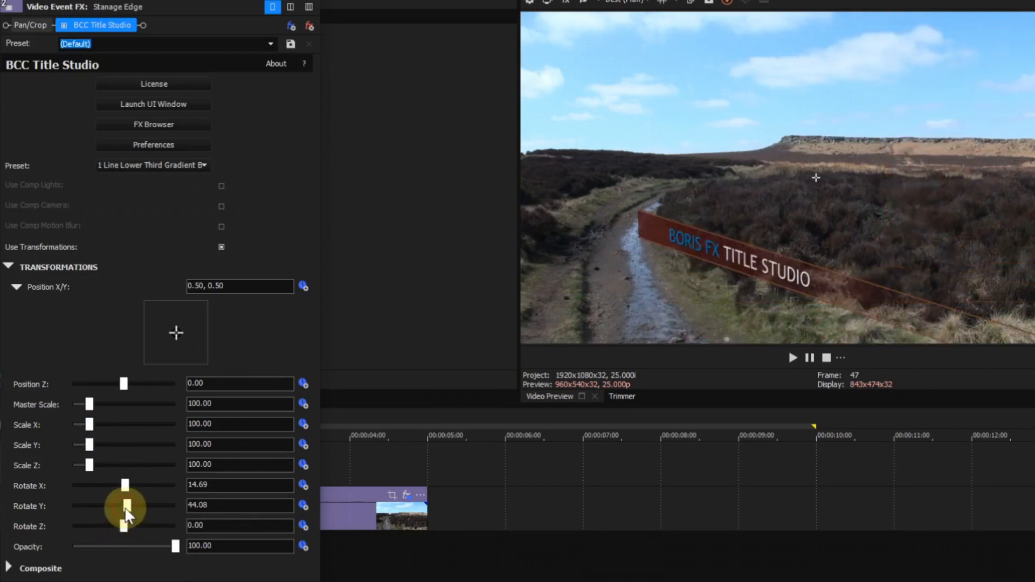
double_click(126, 484)
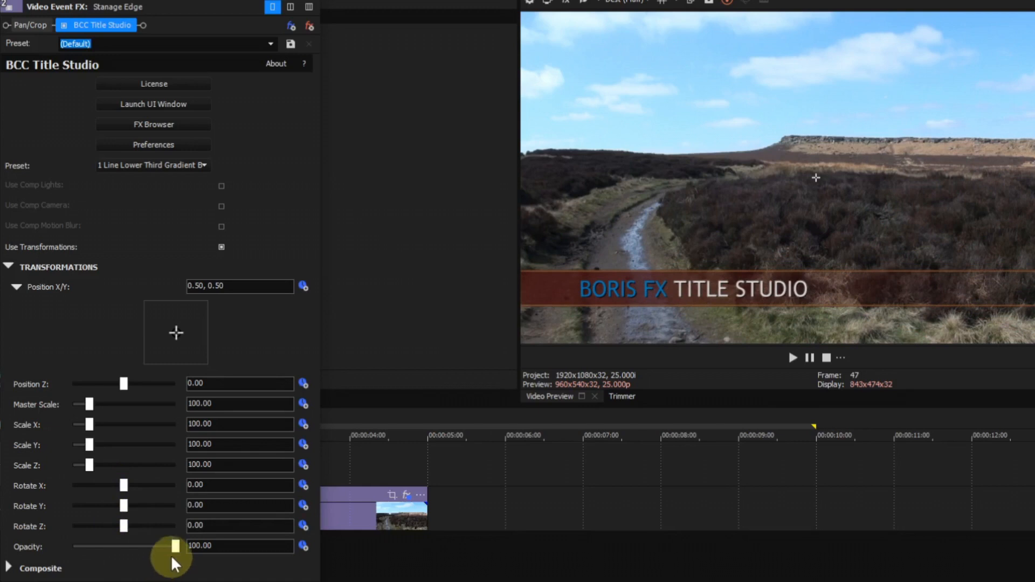
left_click_drag(175, 546, 131, 545)
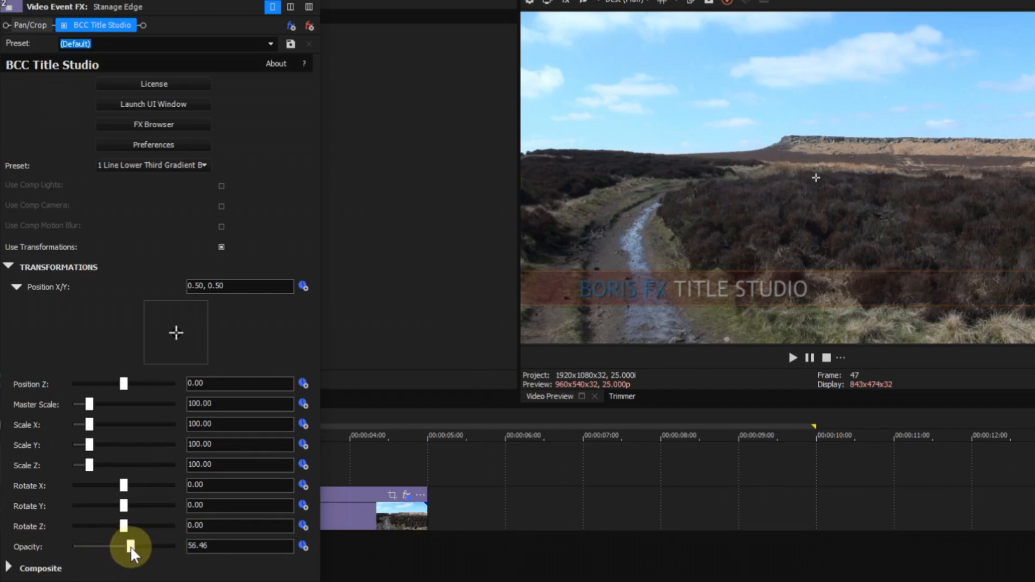
double_click(131, 546)
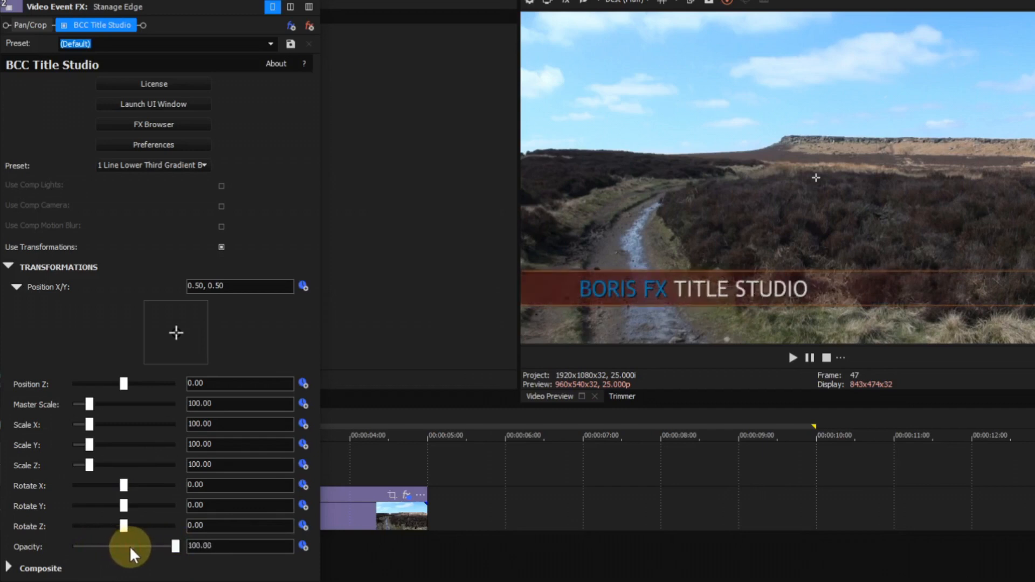
Turn on keyframe animation for Position Z to view its keyframe timeline, and turn it off again
left_click(302, 382)
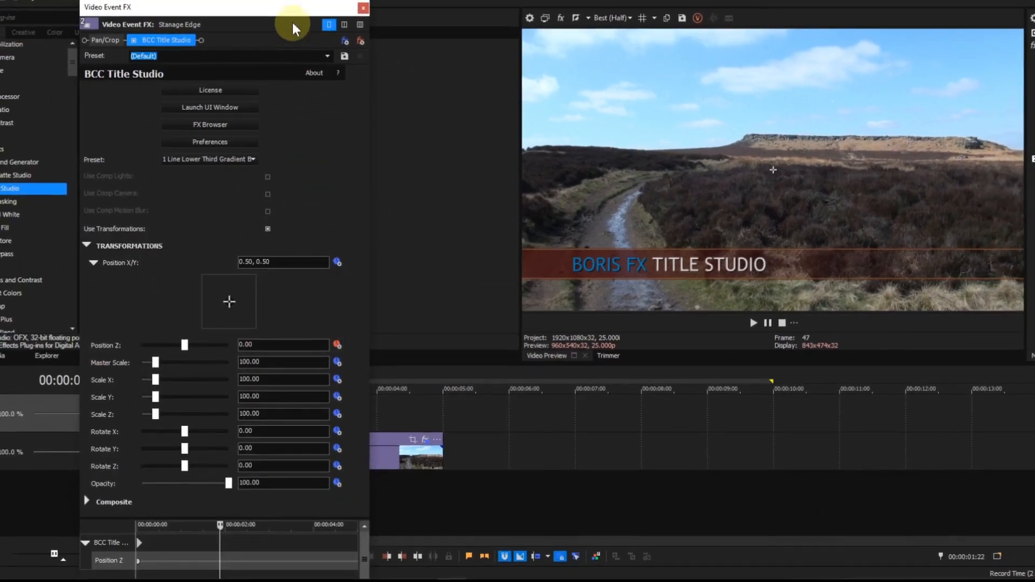
left_click_drag(290, 11, 290, 0)
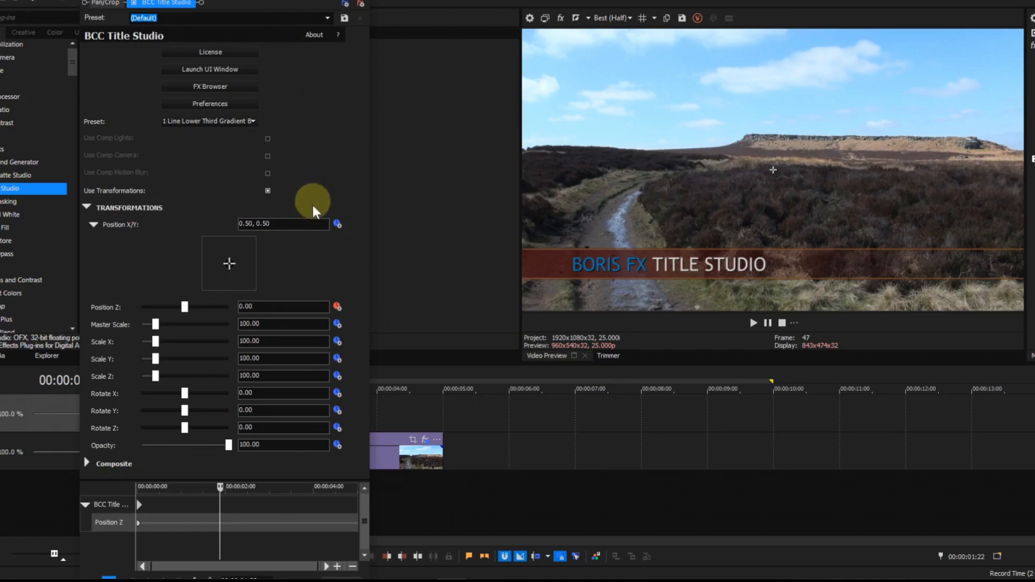
left_click(338, 305)
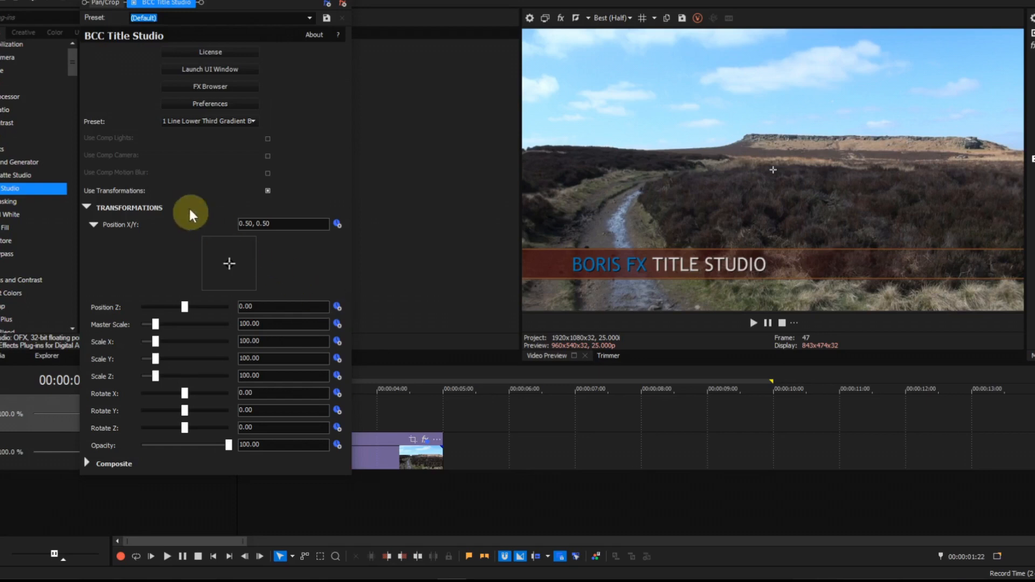
Collapse the Transformations group, launch the FX Browser and show its presets as thumbnails from the BCC 3D Objects folder
left_click(87, 206)
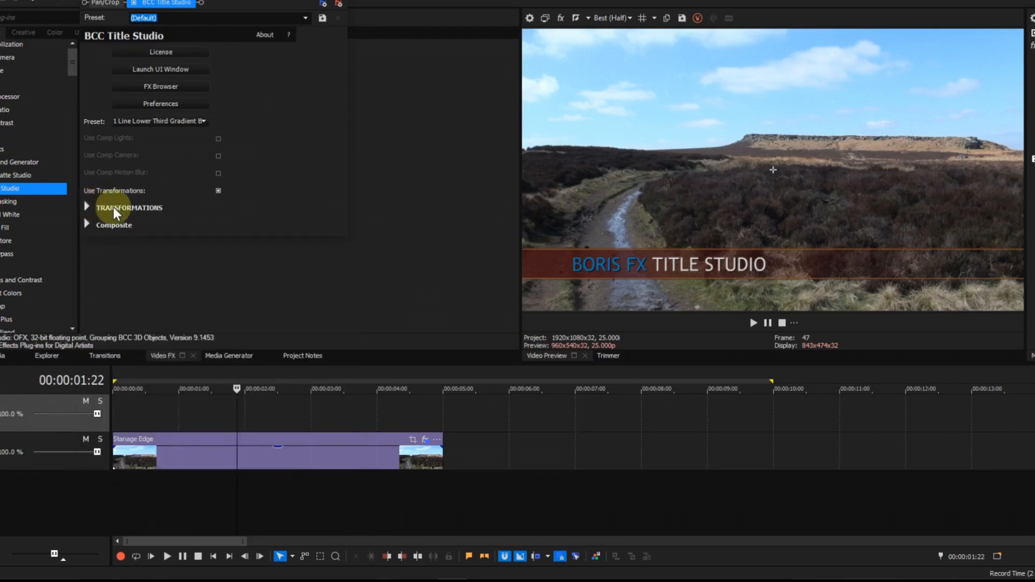
left_click(171, 86)
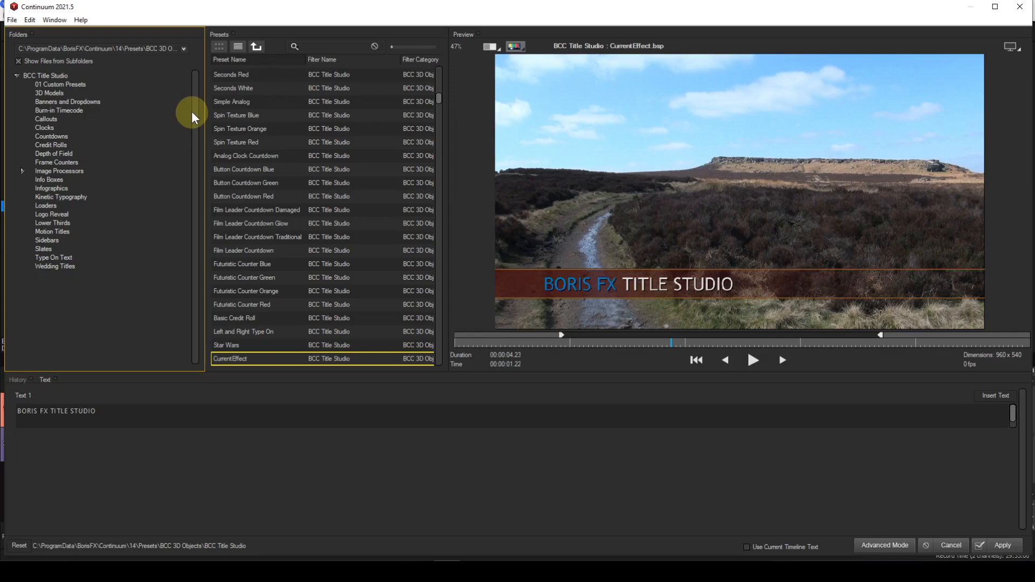
left_click(219, 46)
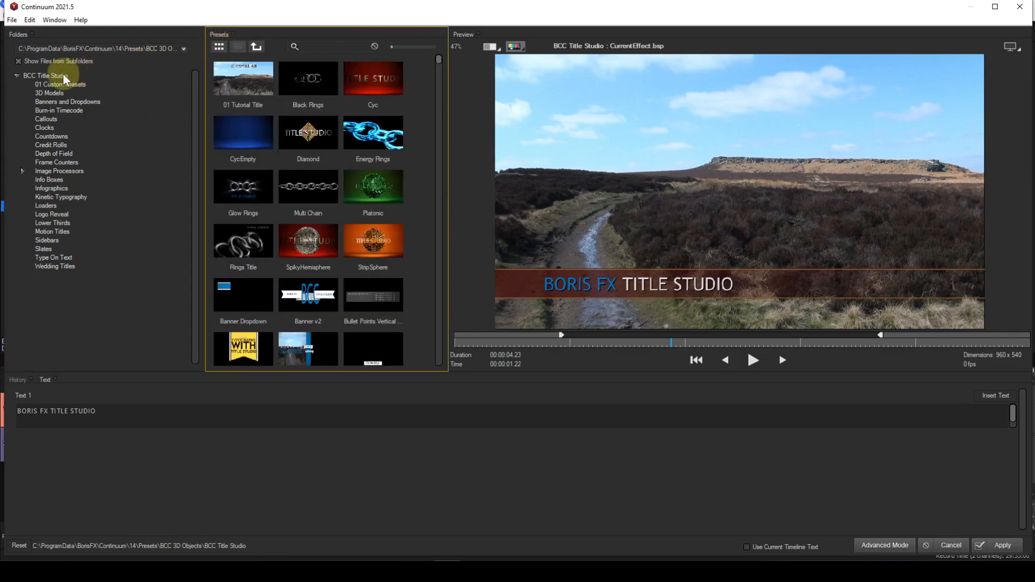
left_click(255, 47)
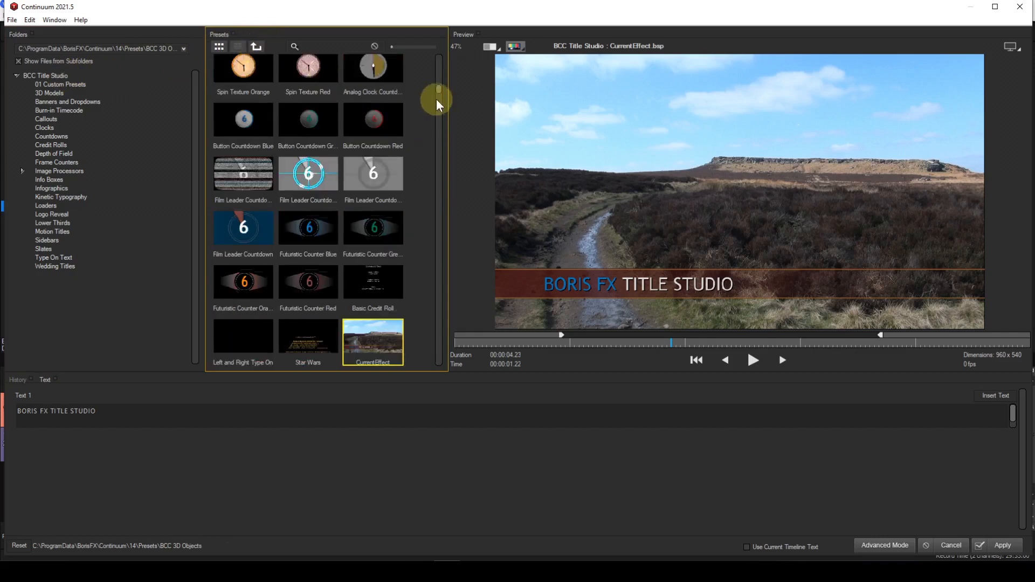
Choose the 1 Line Lowerthird Line Divider preset from the Lower Thirds folder
left_click_drag(438, 92, 440, 59)
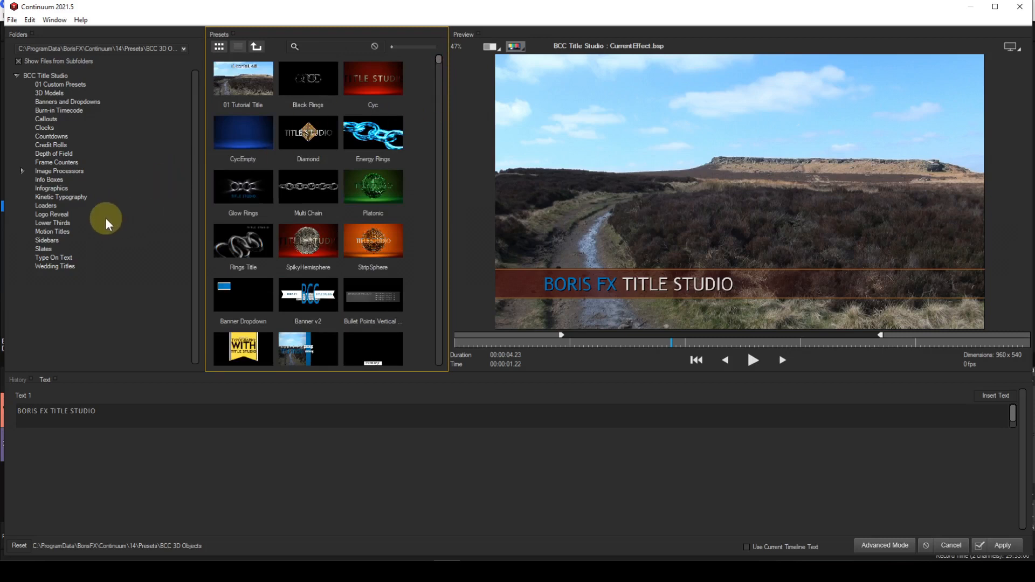
left_click(58, 223)
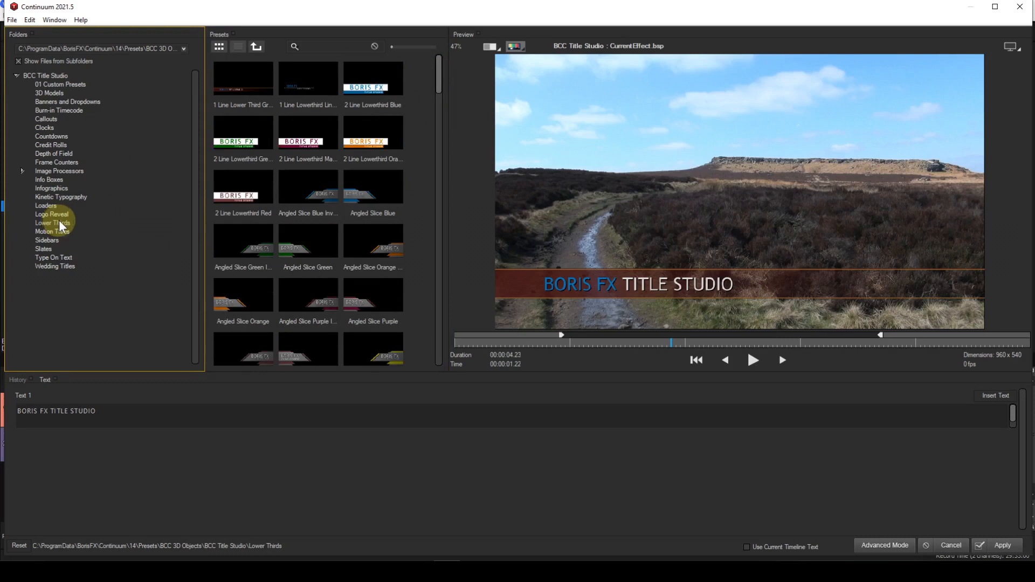
left_click(305, 92)
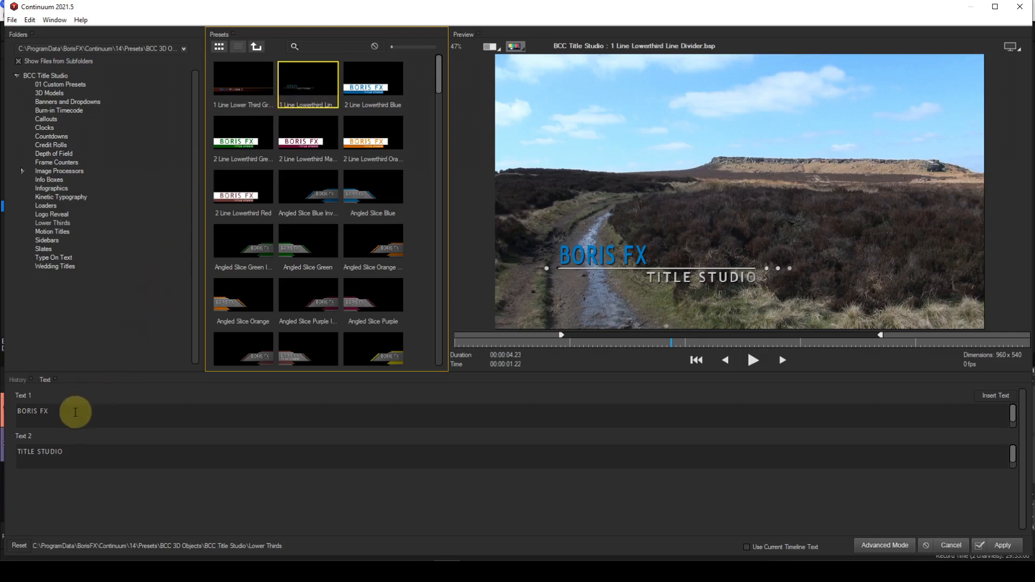
Set the title's Text 1 to "Stanage Edge" and Text 2 to "Derbyshire", and insert the text into the title
left_click_drag(64, 411, 15, 416)
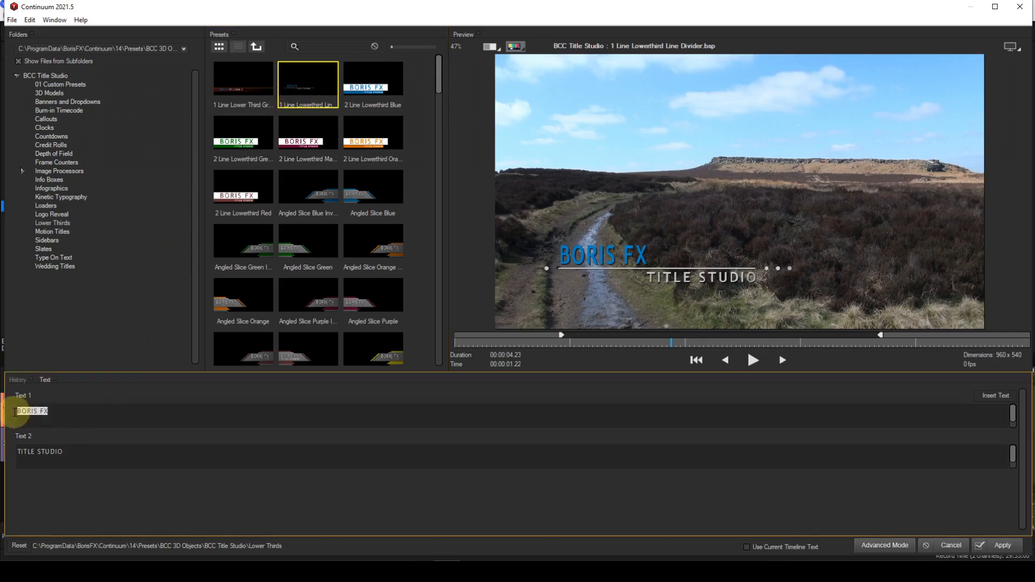
type("Stanage Ed")
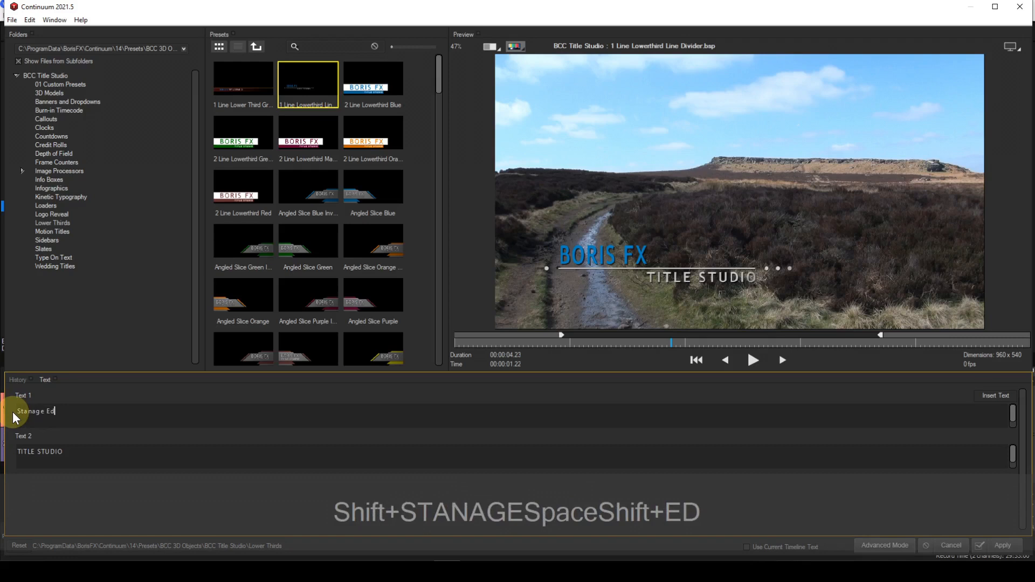
type("ge")
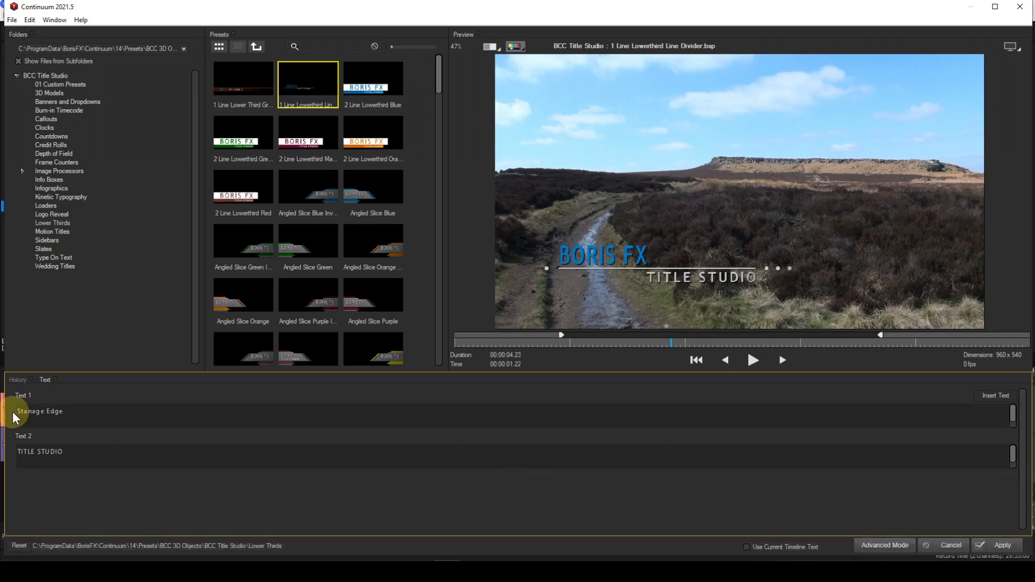
left_click_drag(67, 452, 18, 451)
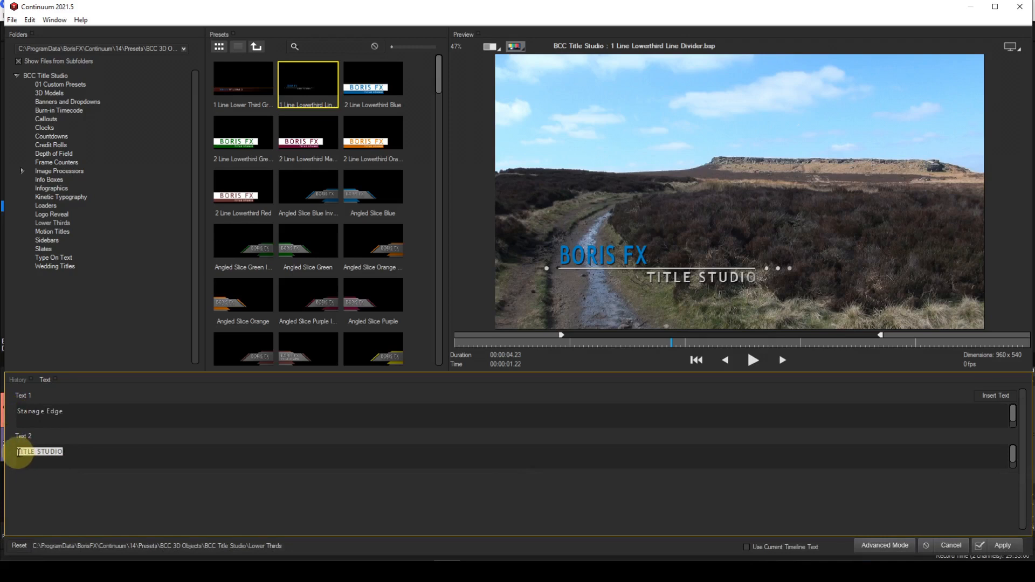
type("Der")
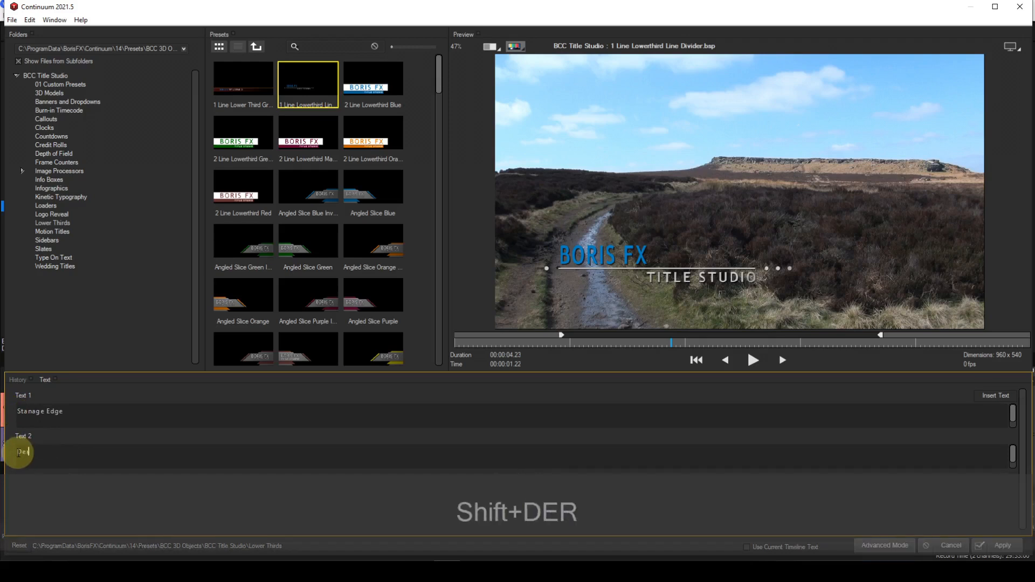
type("byshire")
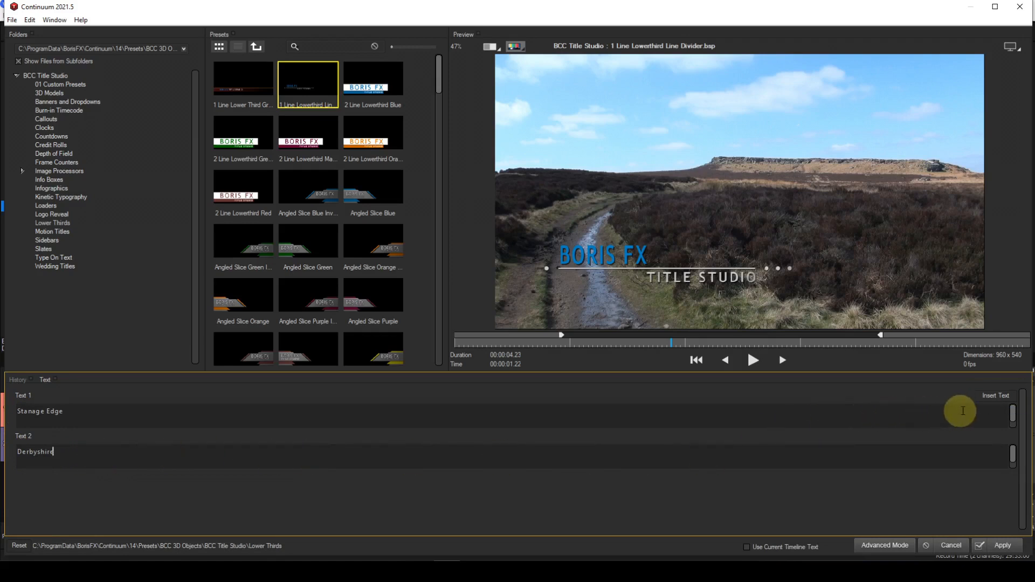
left_click(994, 396)
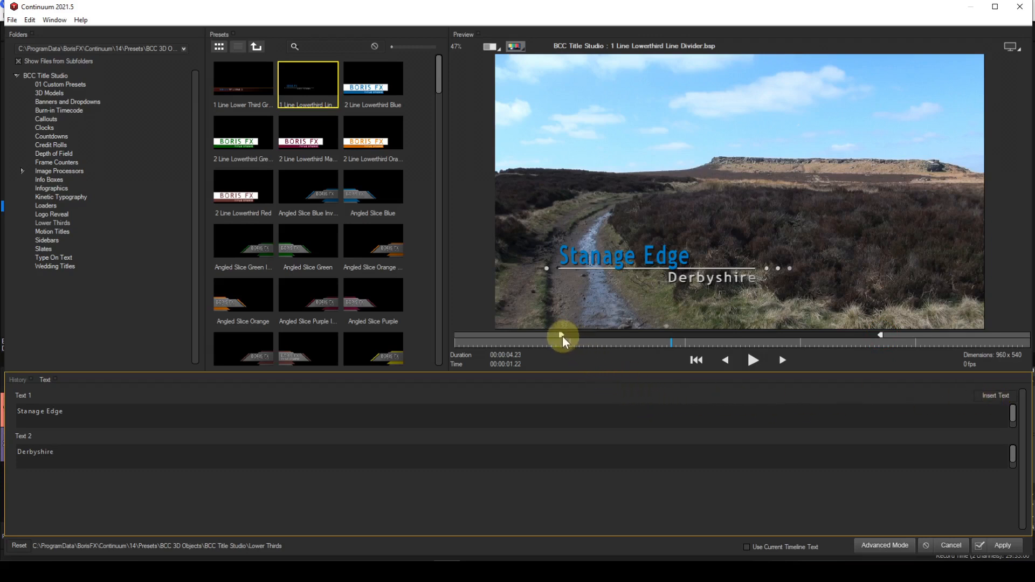
Widen the playback range in the FX Browser preview and play the title animation briefly
left_click_drag(561, 335, 551, 335)
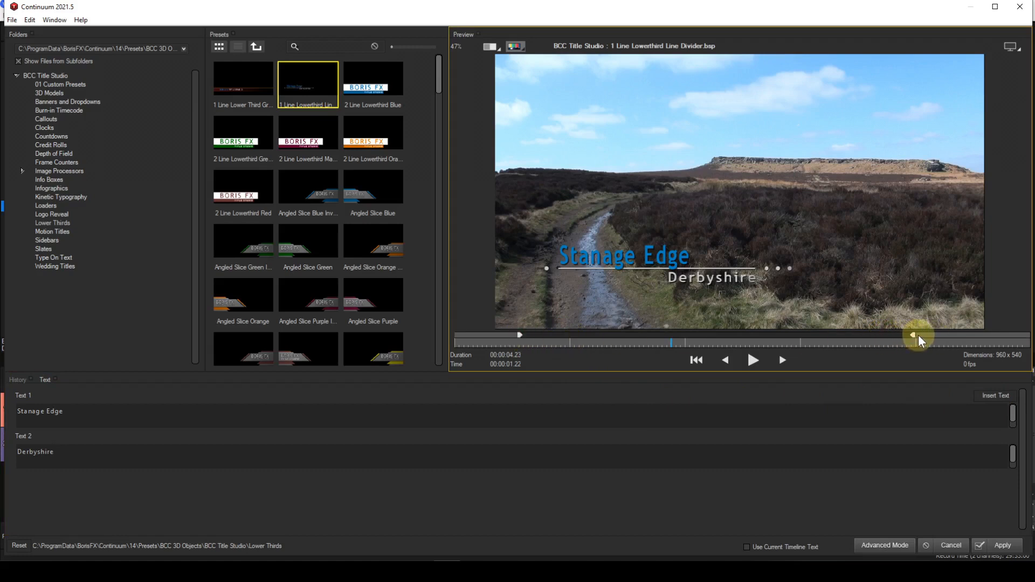
left_click(754, 360)
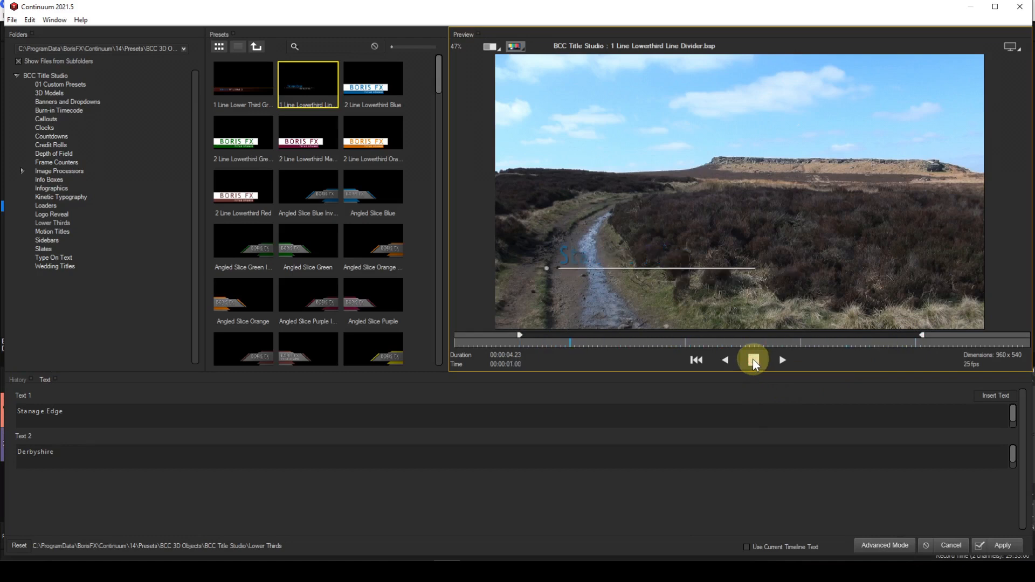
left_click(753, 359)
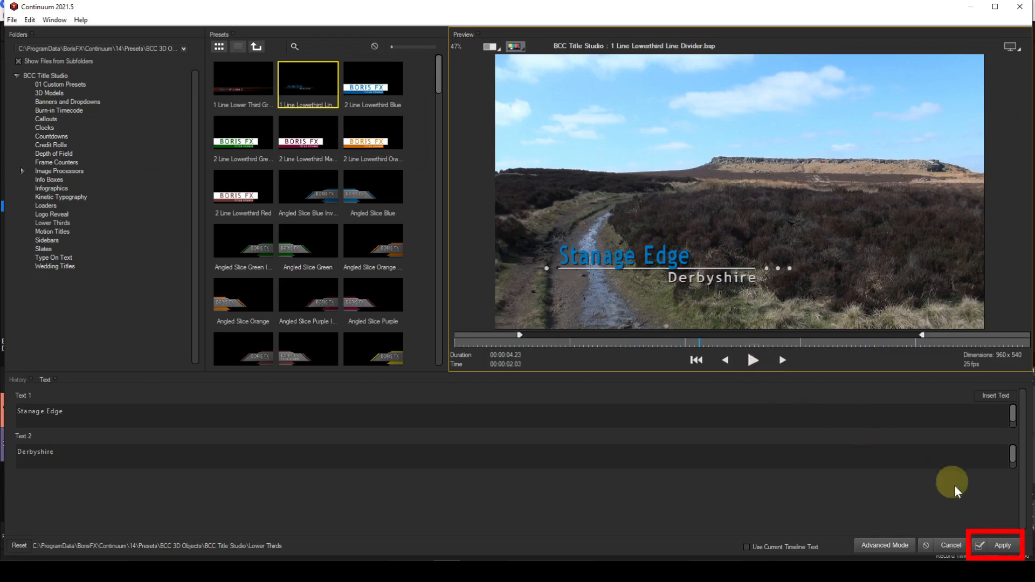
Apply the lower-third title to the Stanage Edge clip and move the timeline playhead to 00:00:02:02
left_click(1001, 541)
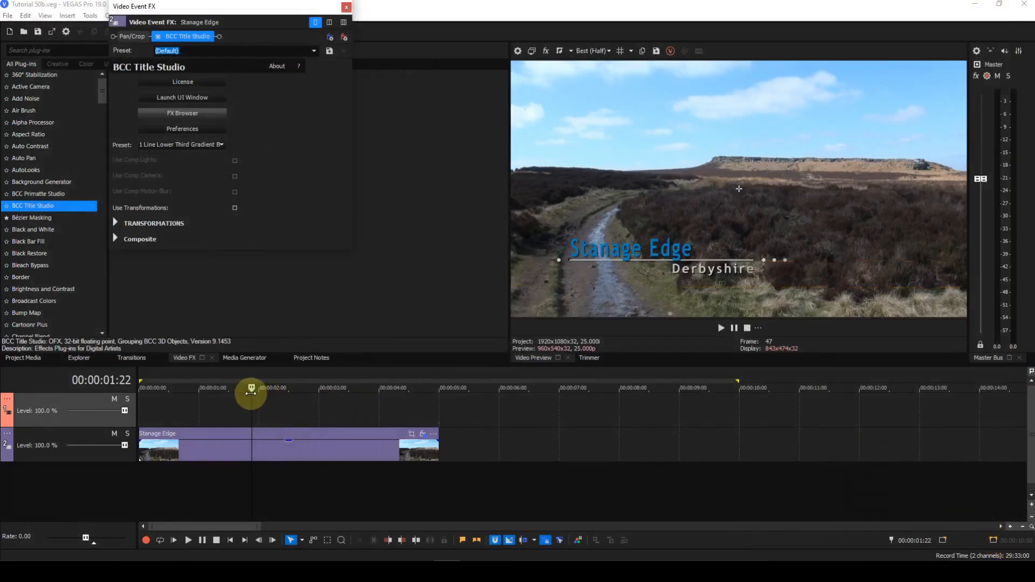
left_click(252, 387)
mouse_move(252, 387)
left_mouse_down()
mouse_move(258, 398)
mouse_move(189, 398)
mouse_move(263, 404)
left_mouse_up()
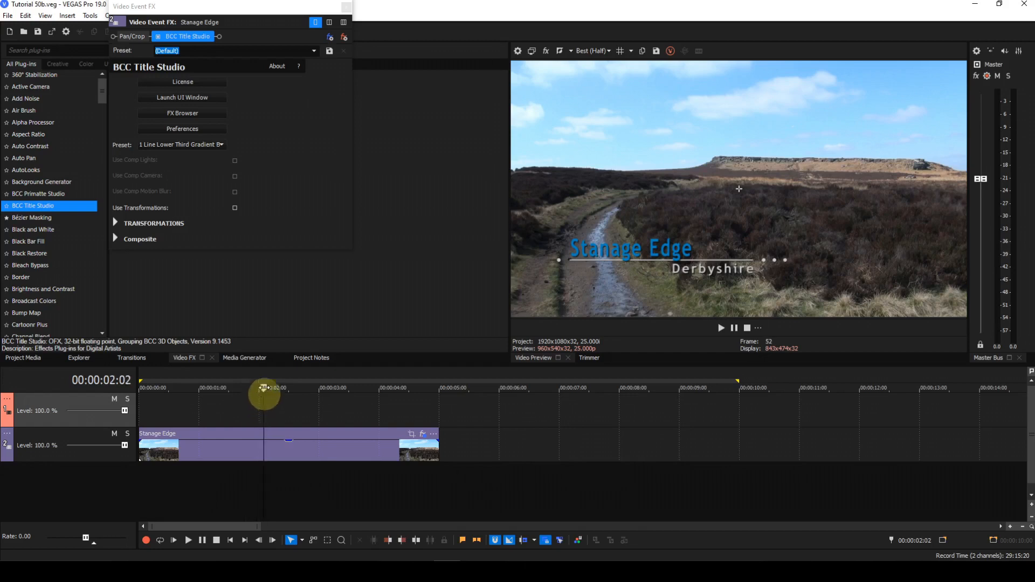
Enable Use Transformations for the Stanage Edge title and reposition it to X/Y 0.45, 0.38
left_click(120, 222)
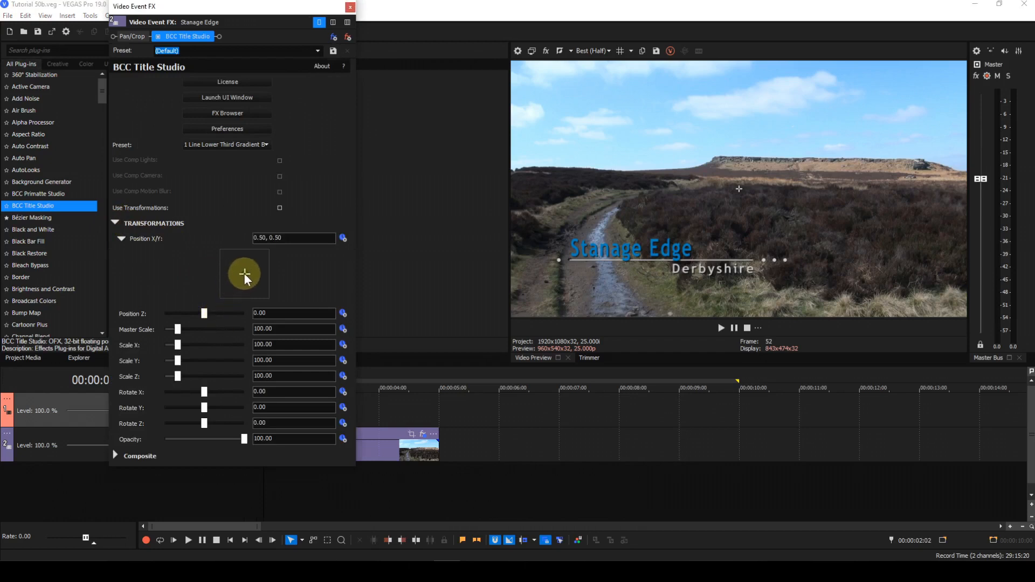
left_click_drag(246, 278, 271, 290)
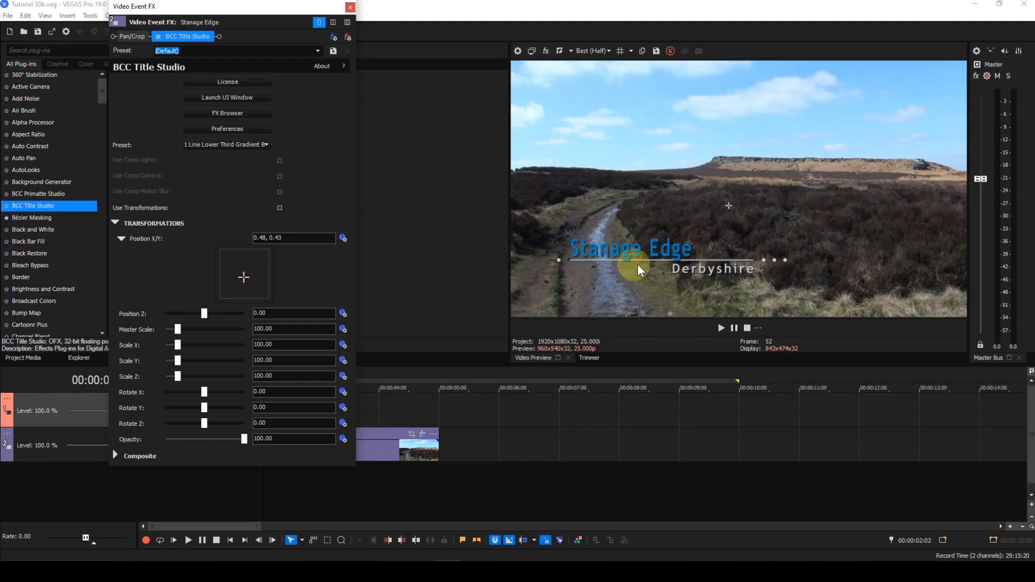
left_click(729, 208)
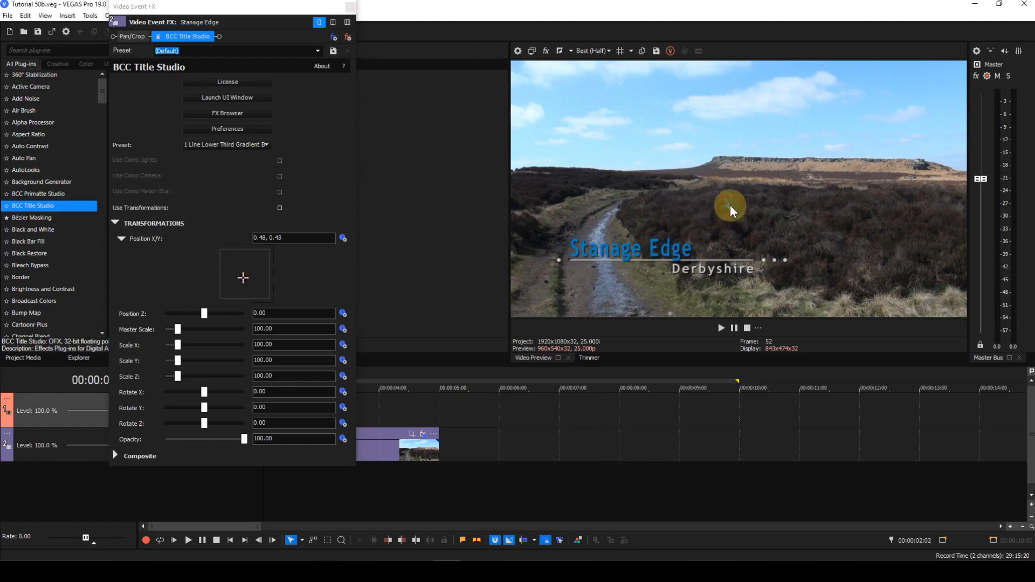
left_click(280, 208)
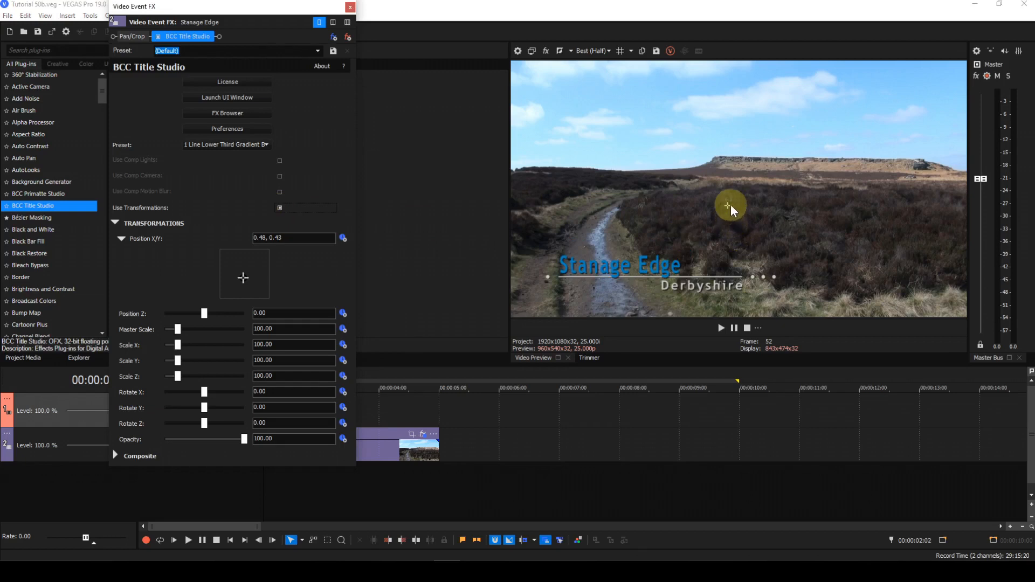
left_click_drag(729, 204, 717, 219)
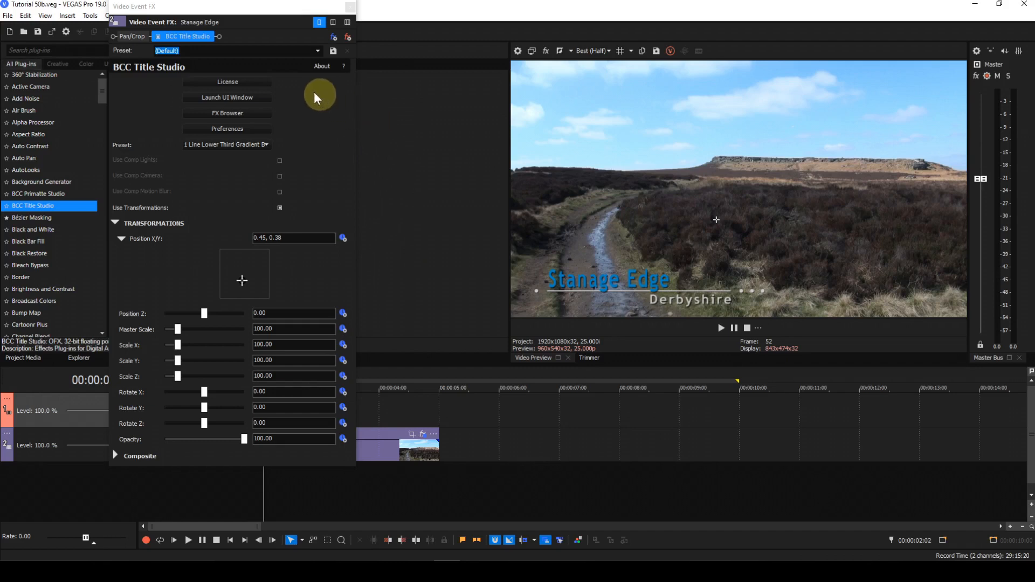
Save the title settings as an effect preset named "Stanage Edge" and close the Video Event FX window
left_click(185, 50)
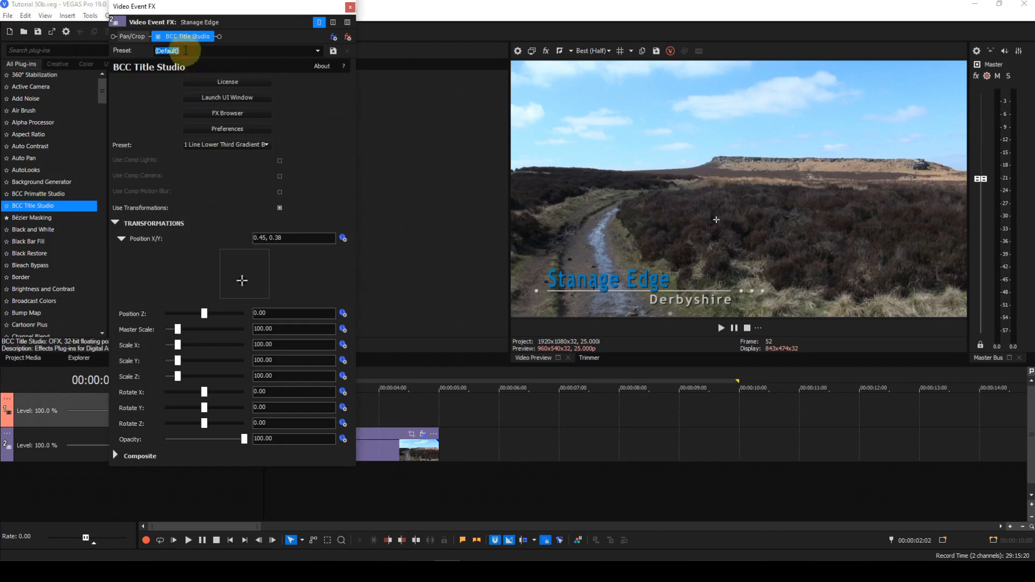
type("S")
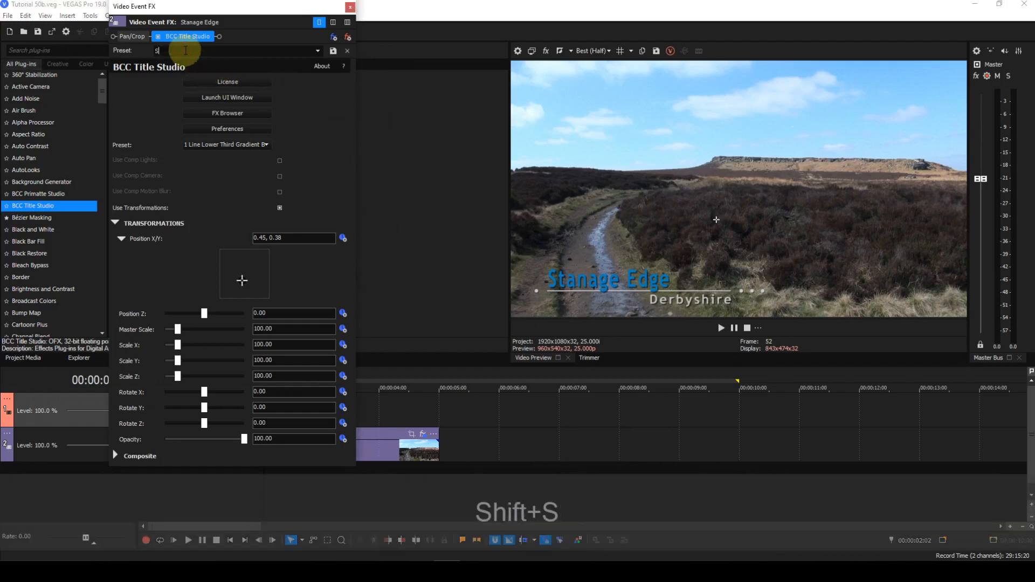
type("t")
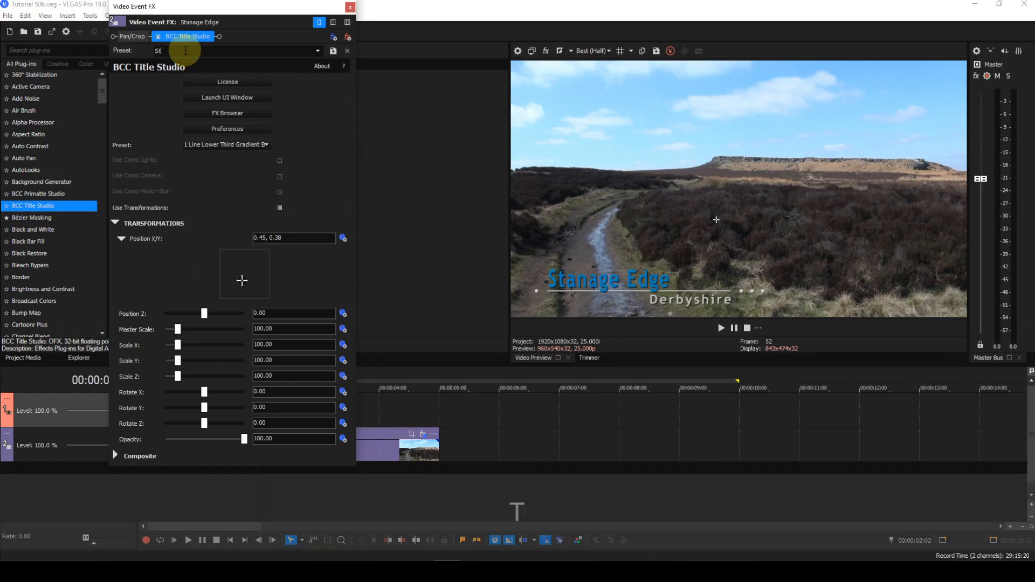
type("anage ")
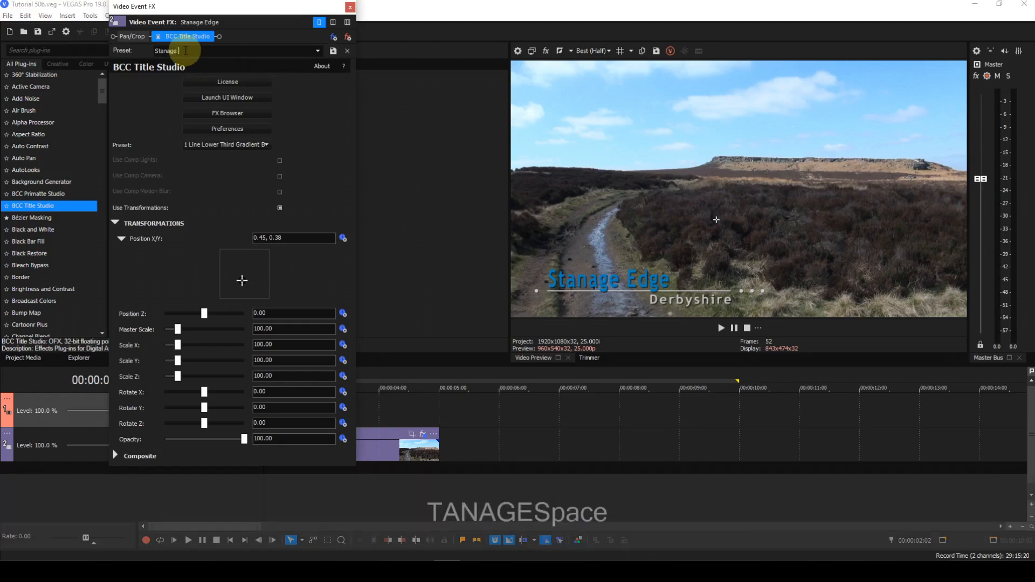
type("Edge")
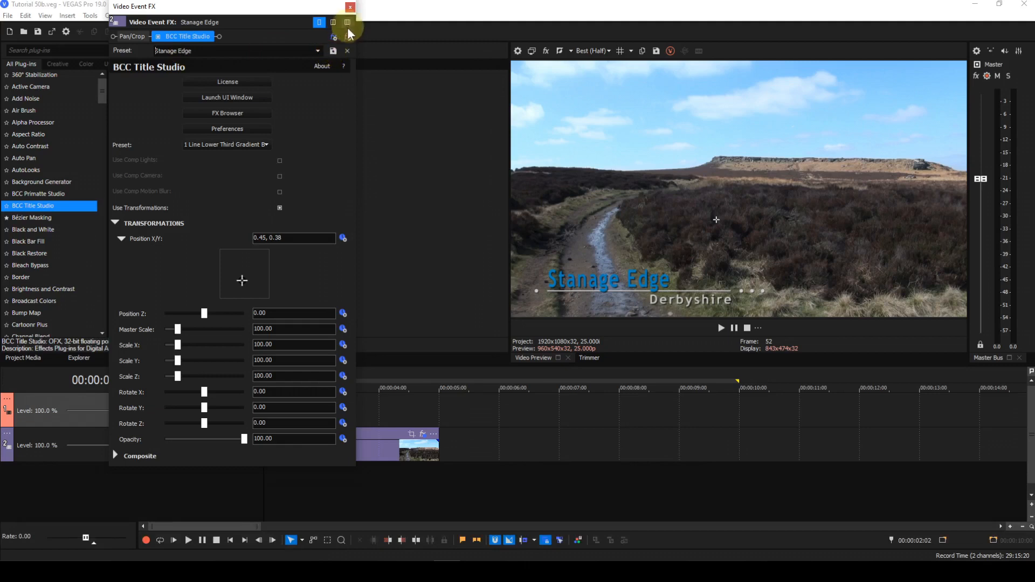
left_click(350, 7)
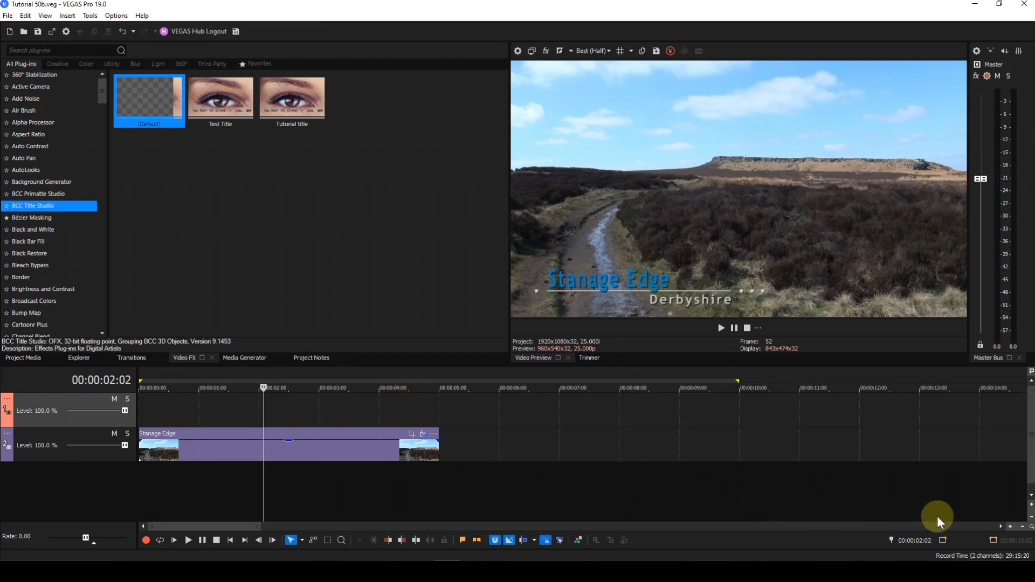
Insert an empty event on track 1 spanning the second Stanage Edge clip, from 00:00:20:18 to 00:00:30:18
scroll(999, 523, "right", 5)
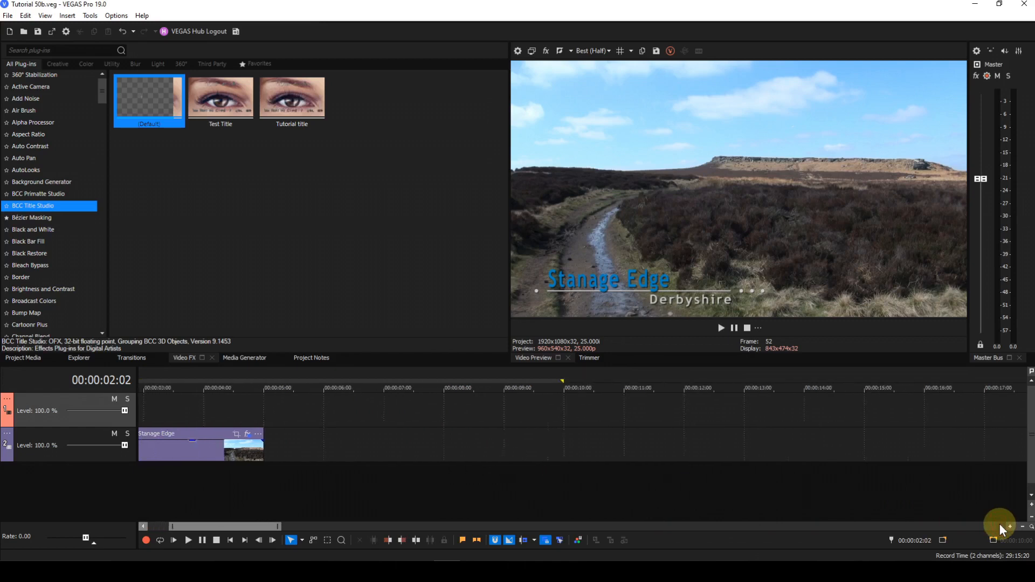
scroll(998, 523, "right", 6)
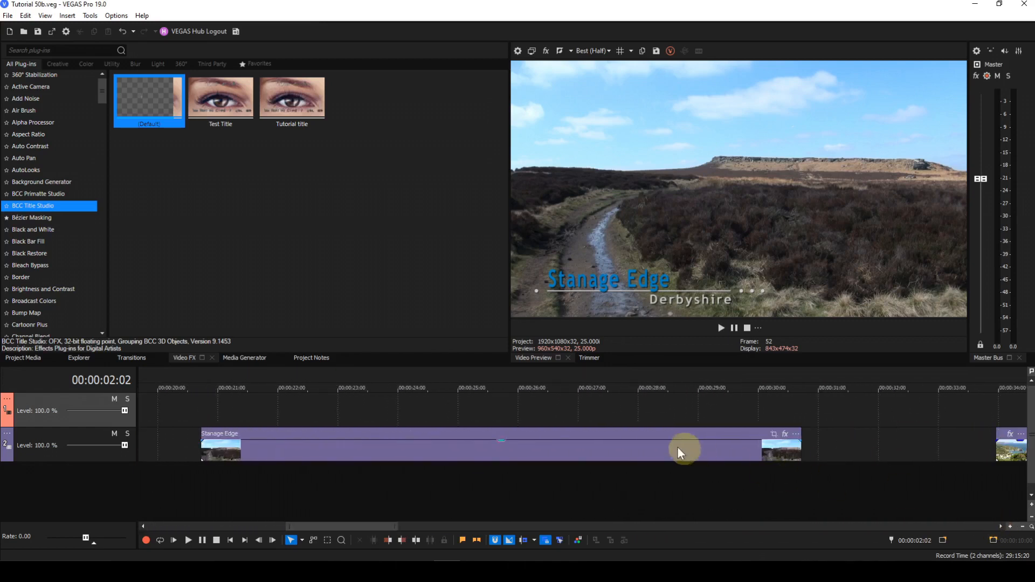
left_click(486, 419)
scroll(485, 418, "down", 6)
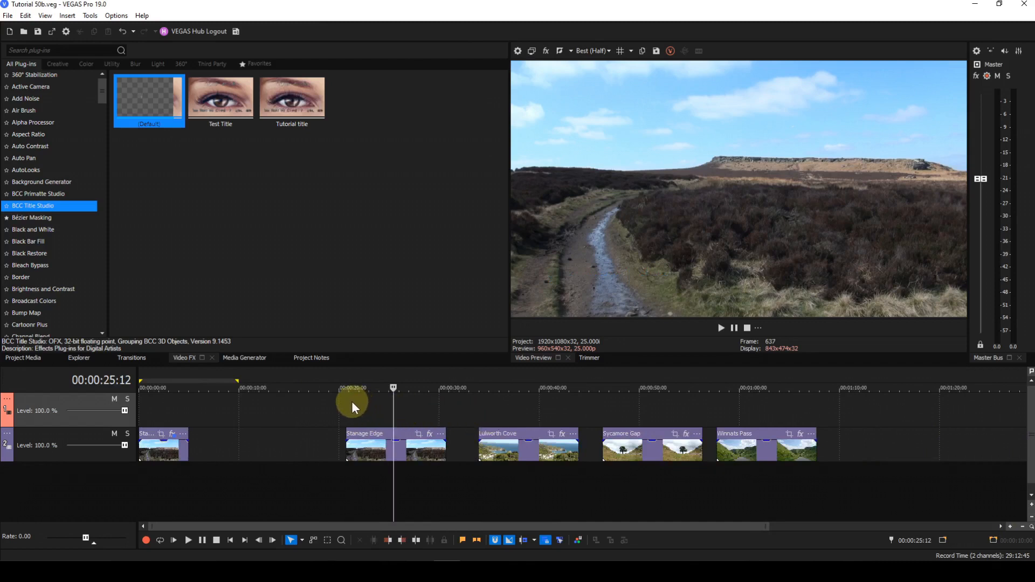
left_click_drag(349, 402, 445, 404)
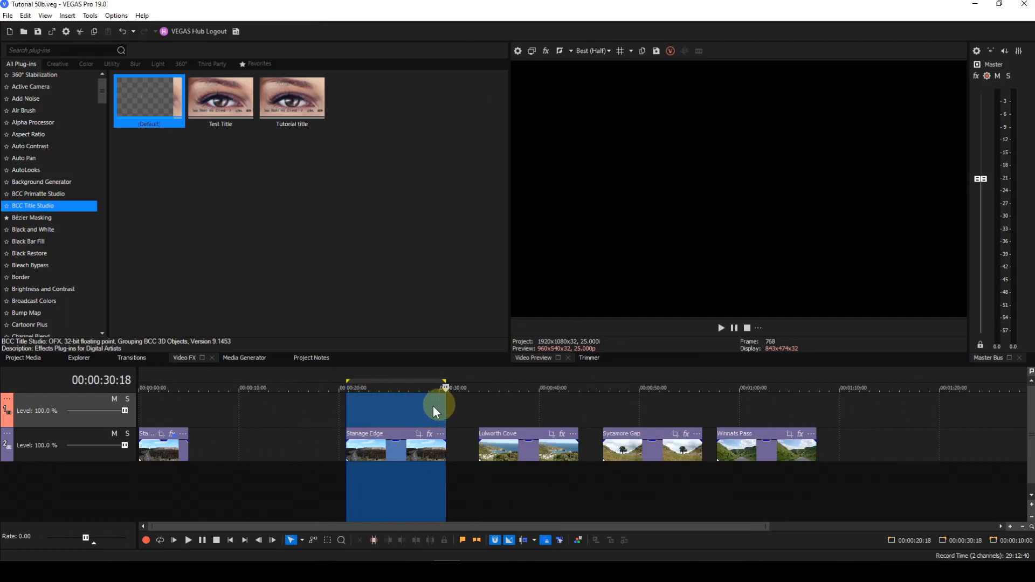
right_click(402, 412)
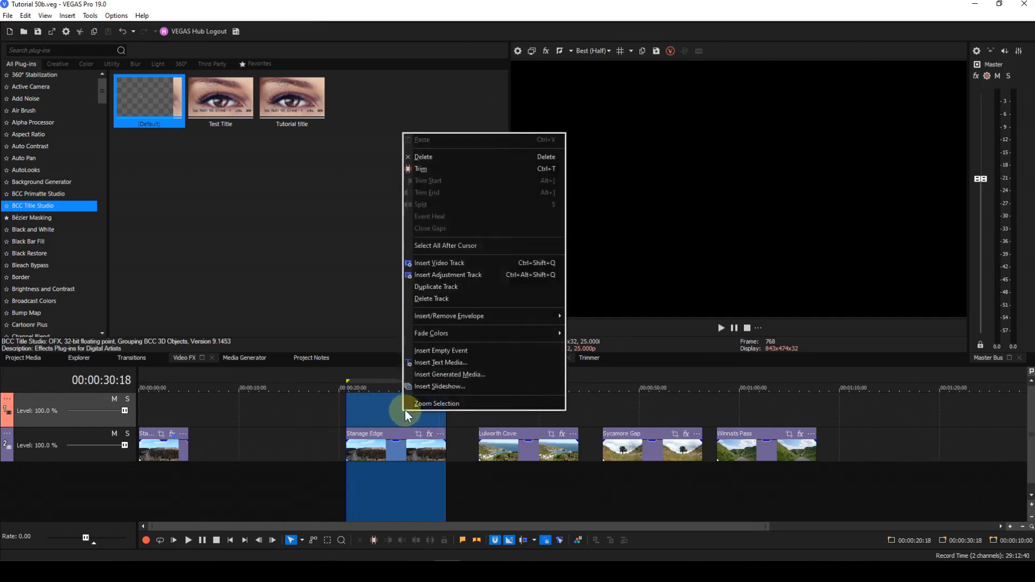
left_click(433, 354)
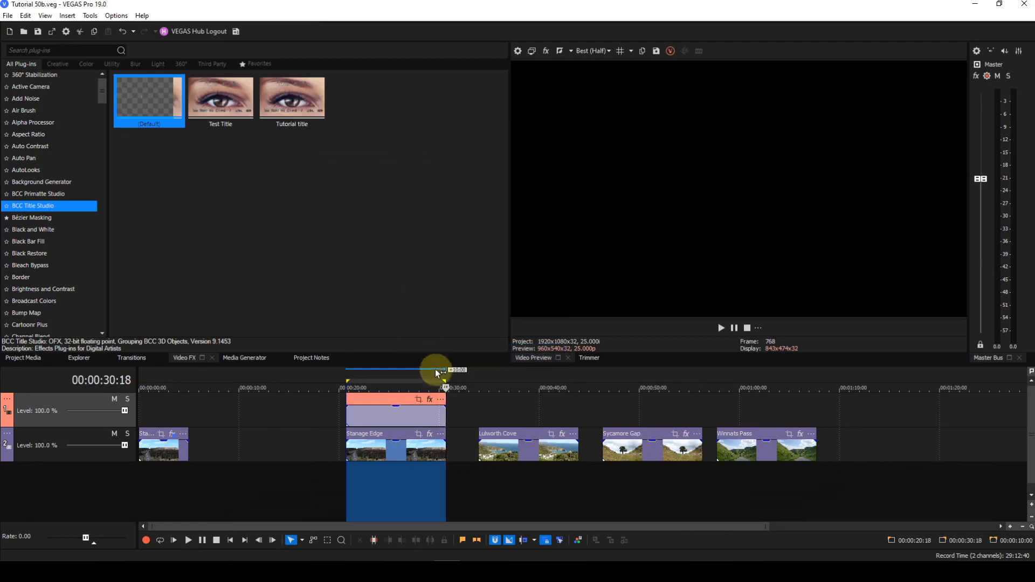
Apply the default BCC Title Studio effect to the empty event and load the saved Stanage Edge preset
left_click_drag(144, 92, 400, 405)
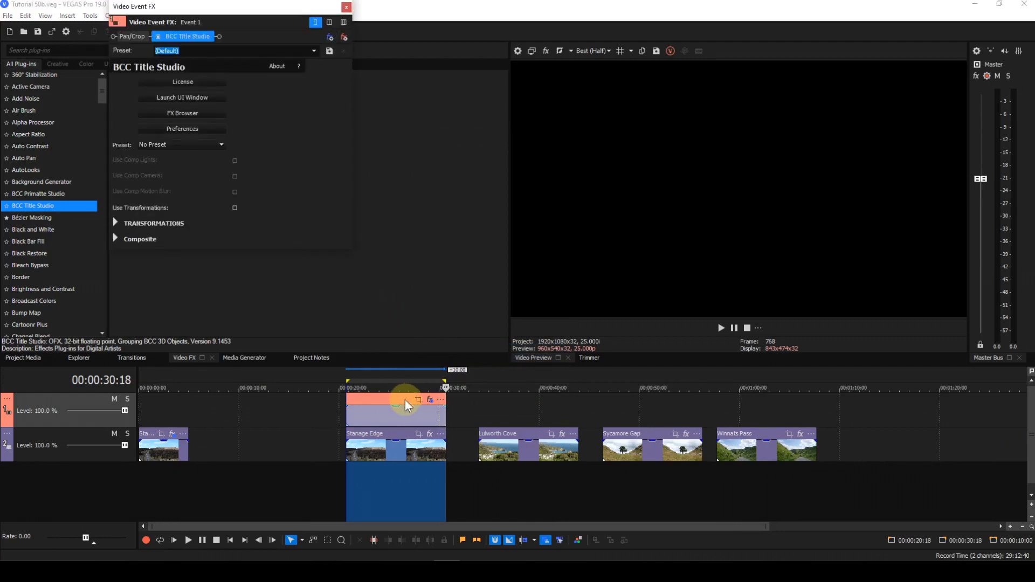
left_click(393, 376)
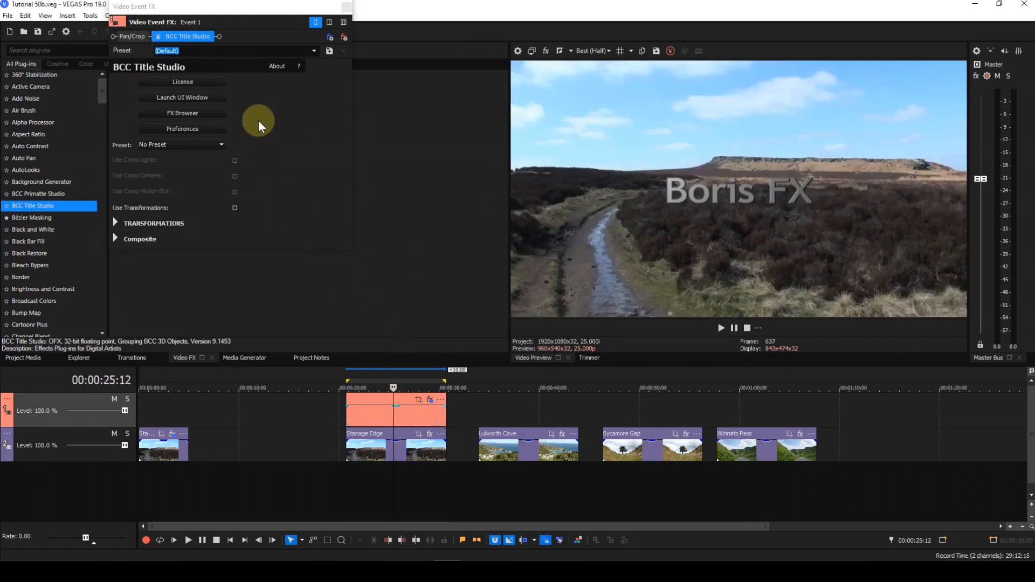
left_click(313, 51)
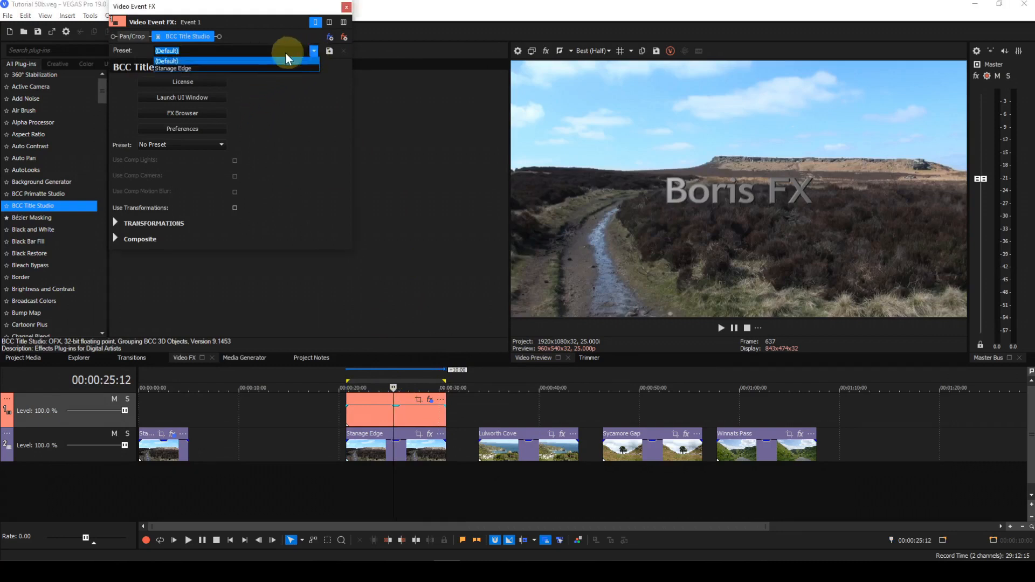
left_click(189, 68)
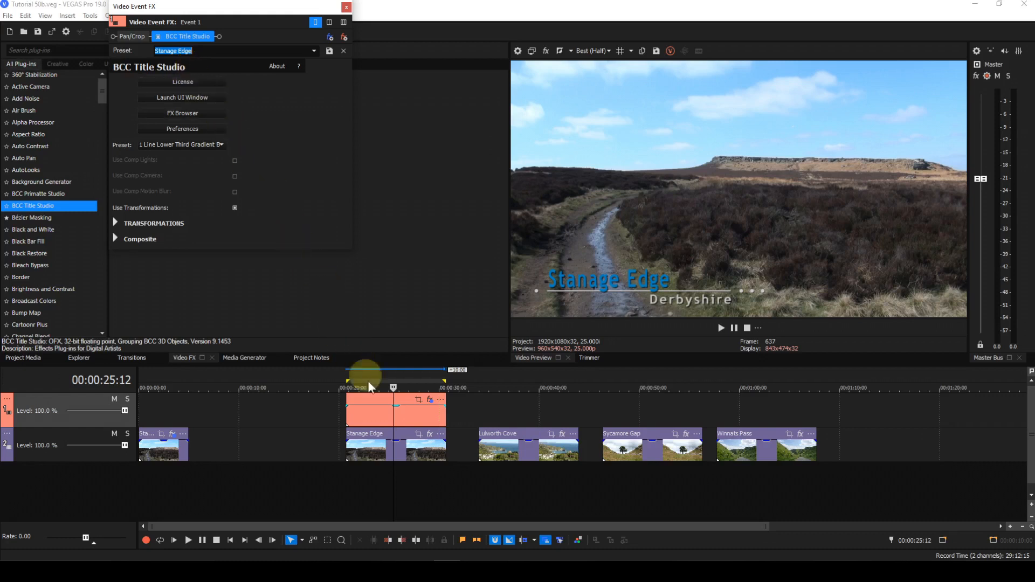
Copy the title event on track 1 to above the Lulworth Cove, Sycamore Gap and Winnats Pass clips
left_click(375, 416)
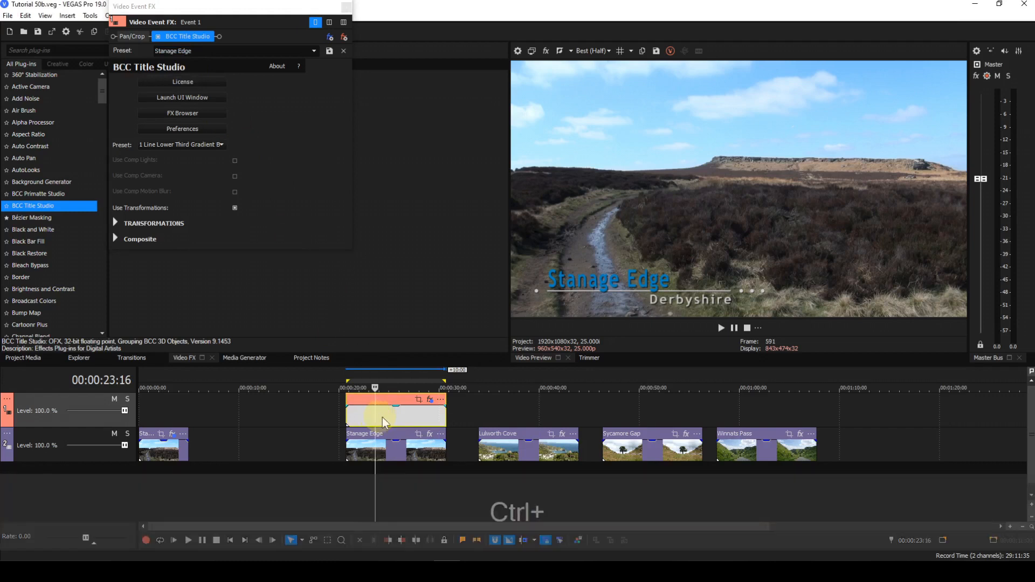
left_click_drag(395, 418, 767, 424)
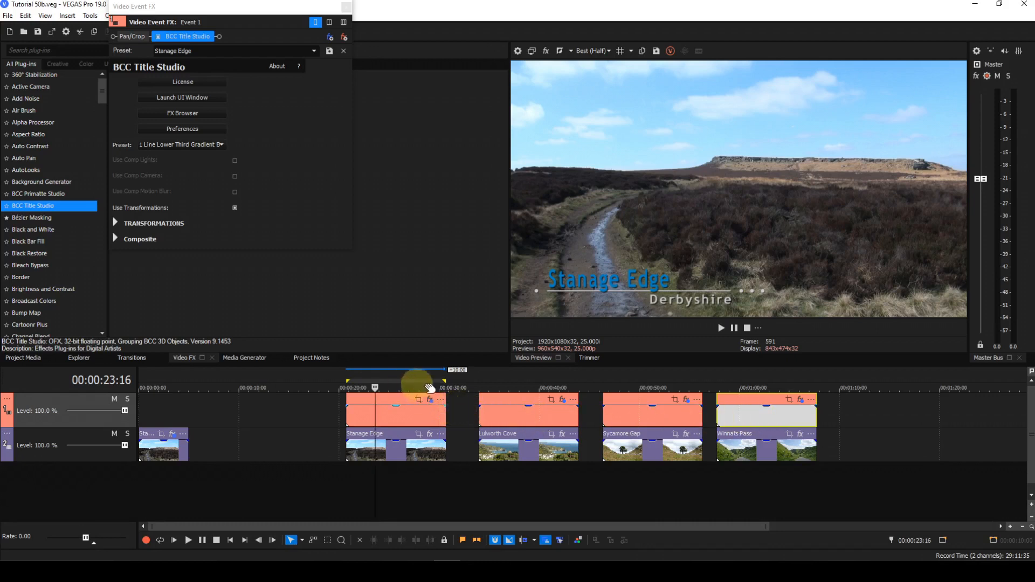
Open the FX Browser for the title above the Lulworth Cove clip and set Text 1 to "Lulworth Cove"
left_click(526, 377)
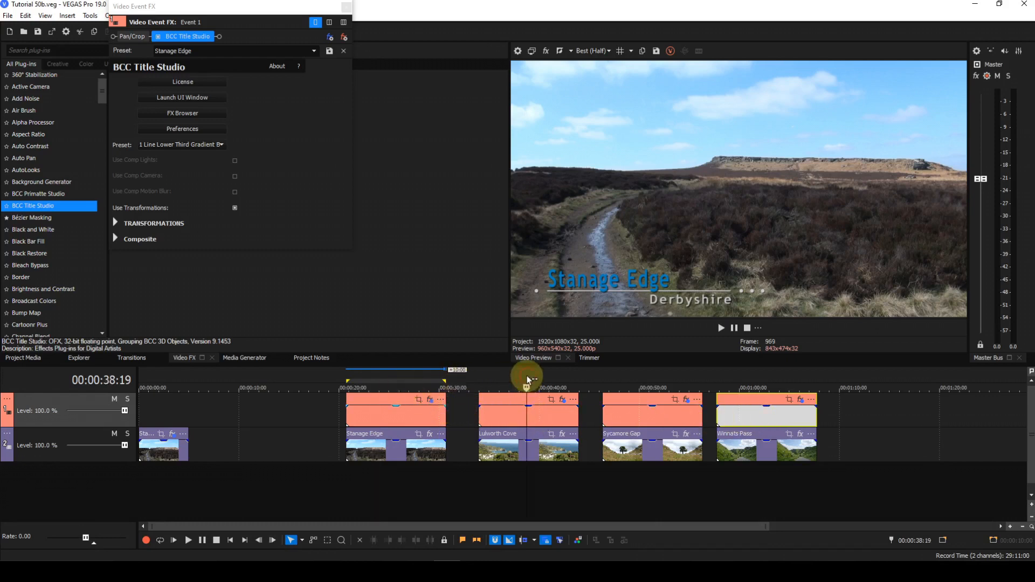
left_click(563, 400)
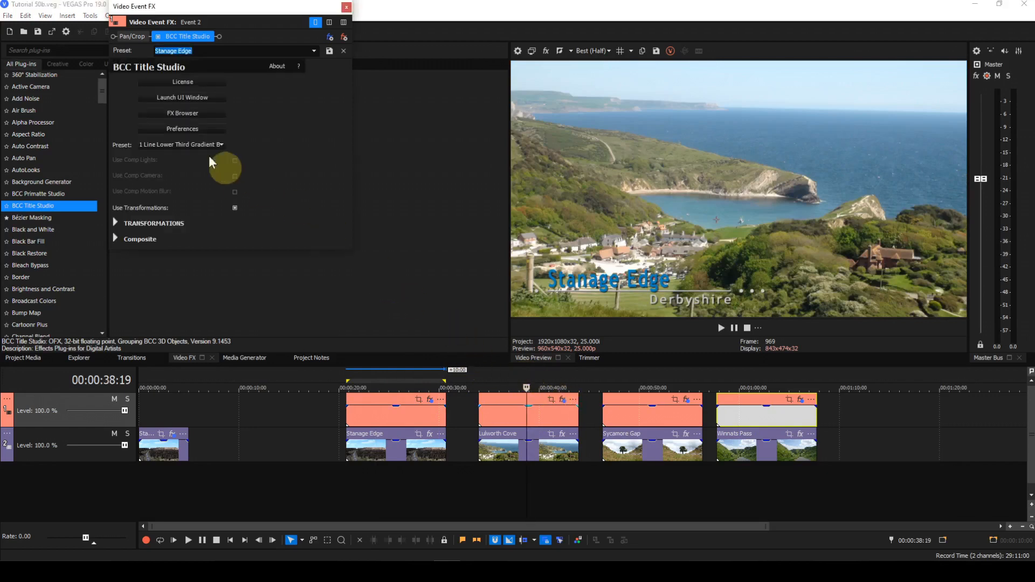
left_click(183, 114)
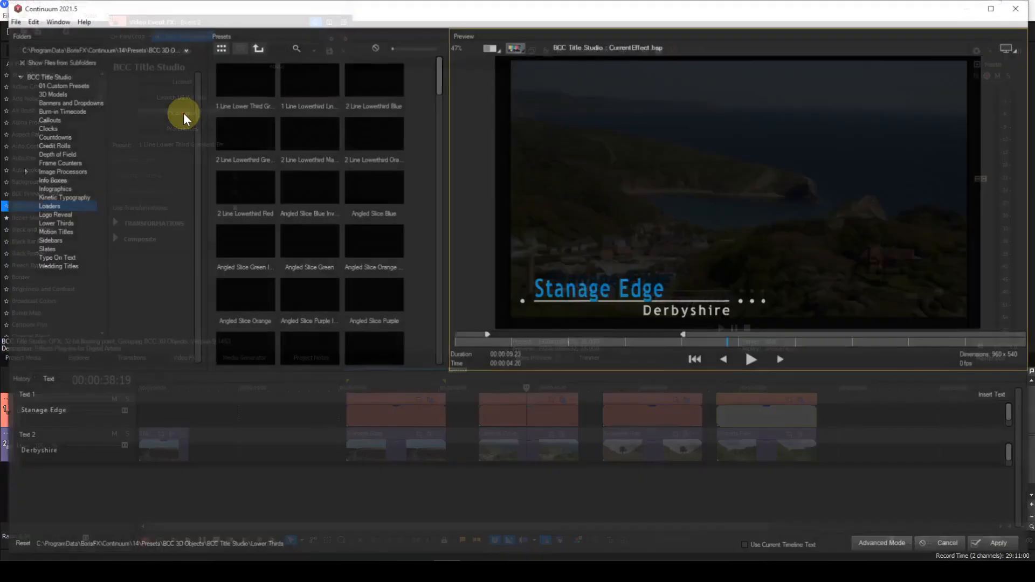
left_click_drag(75, 419, 9, 420)
type("L")
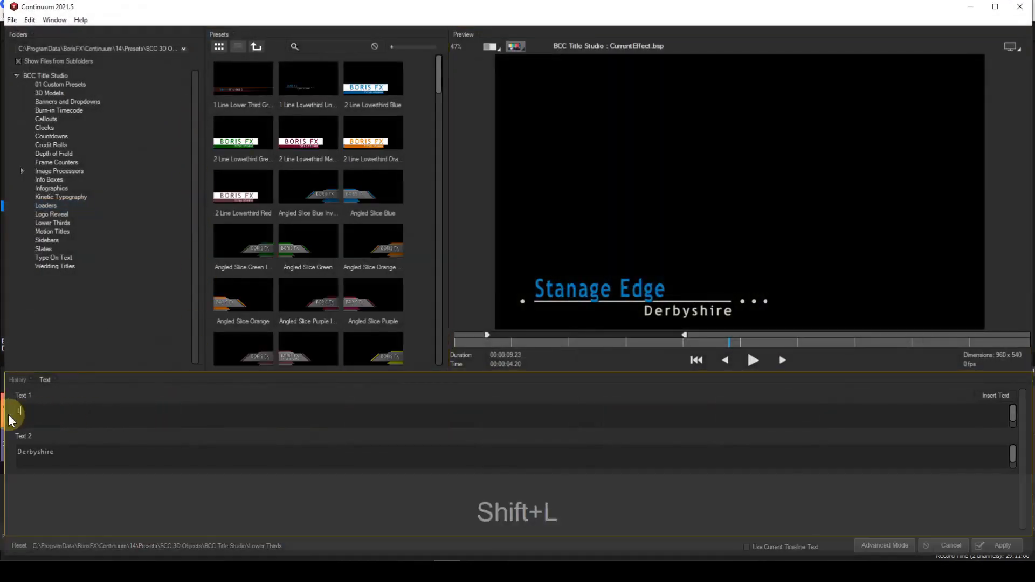
type("ulwor")
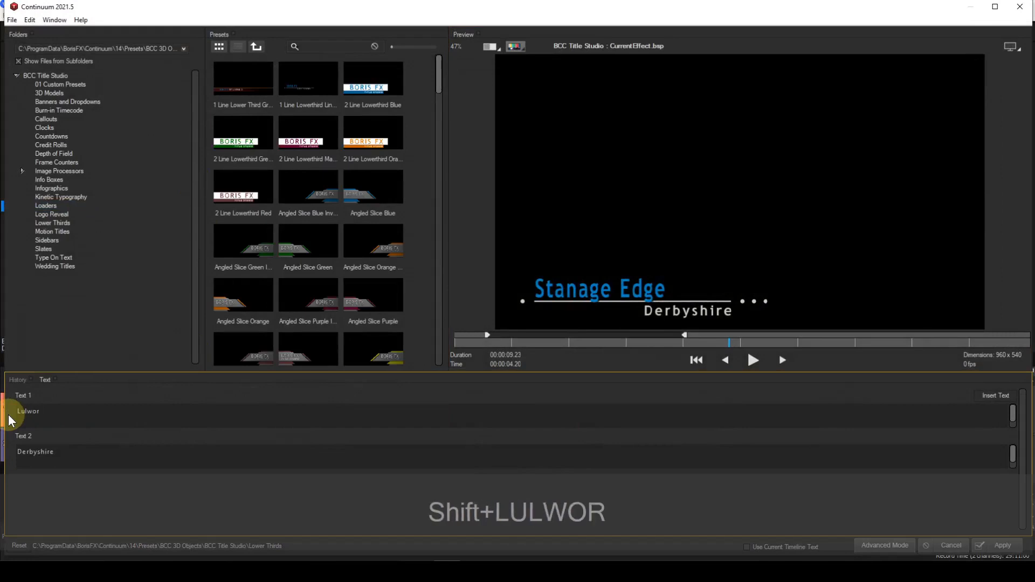
type("th Cove")
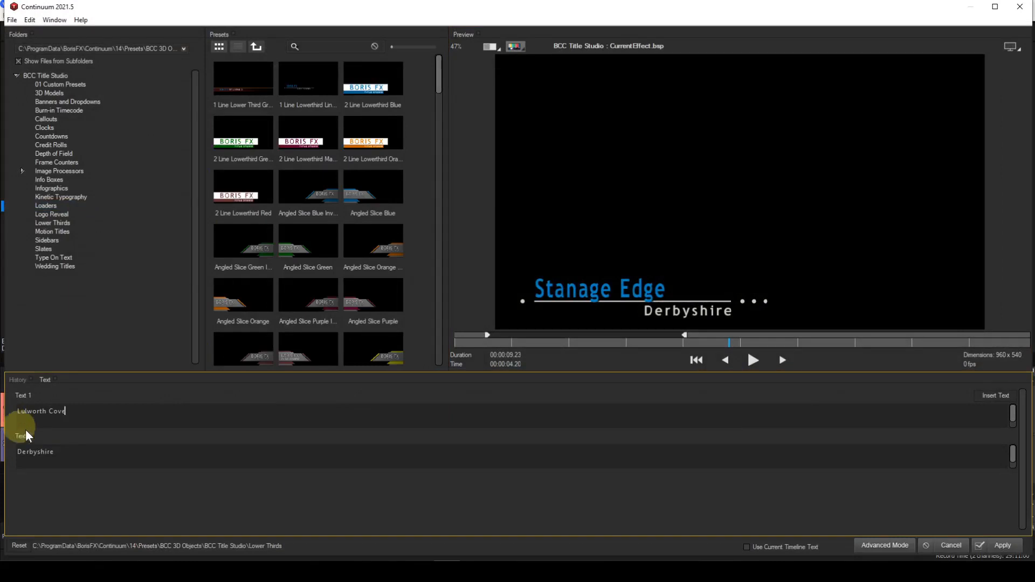
Set Text 2 to "Dorset", insert the new text into the title and apply it to the event
left_click_drag(68, 452, 3, 453)
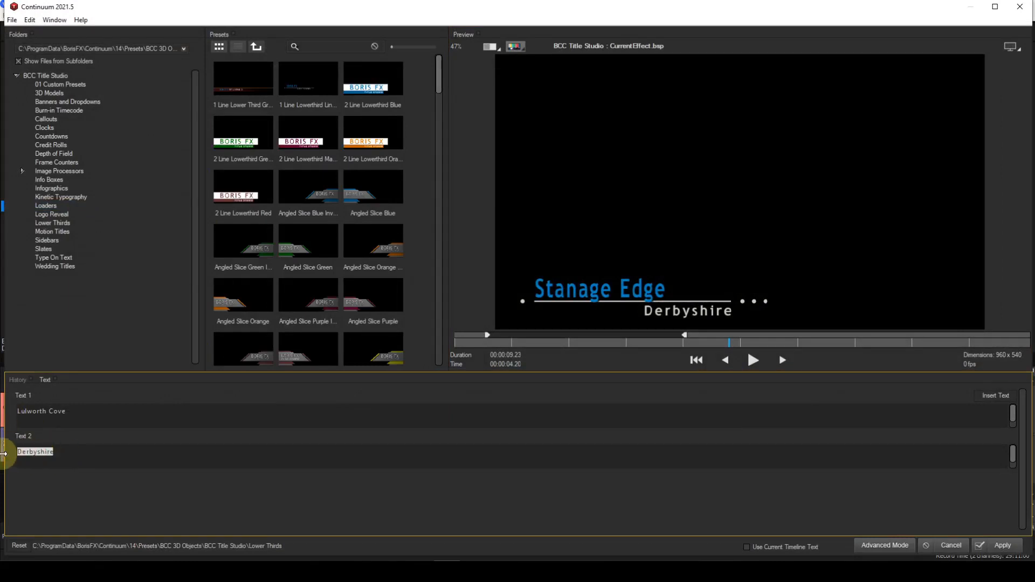
type("Dor")
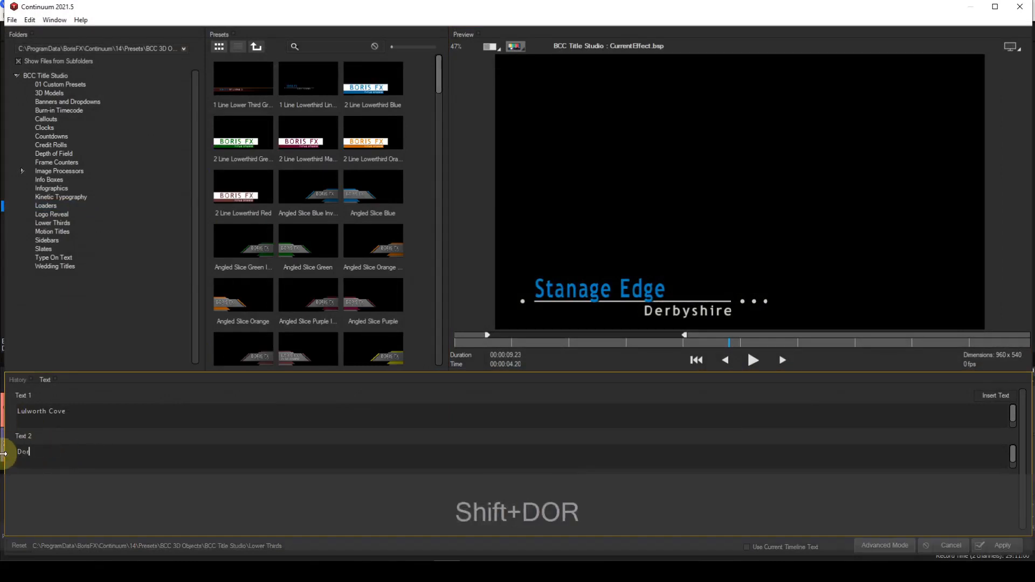
type("set")
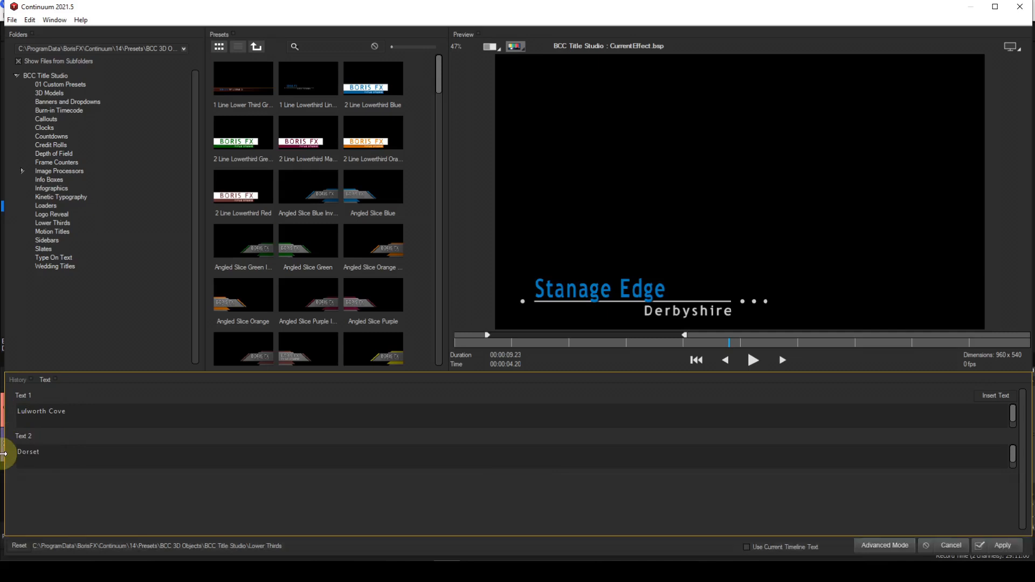
left_click(995, 396)
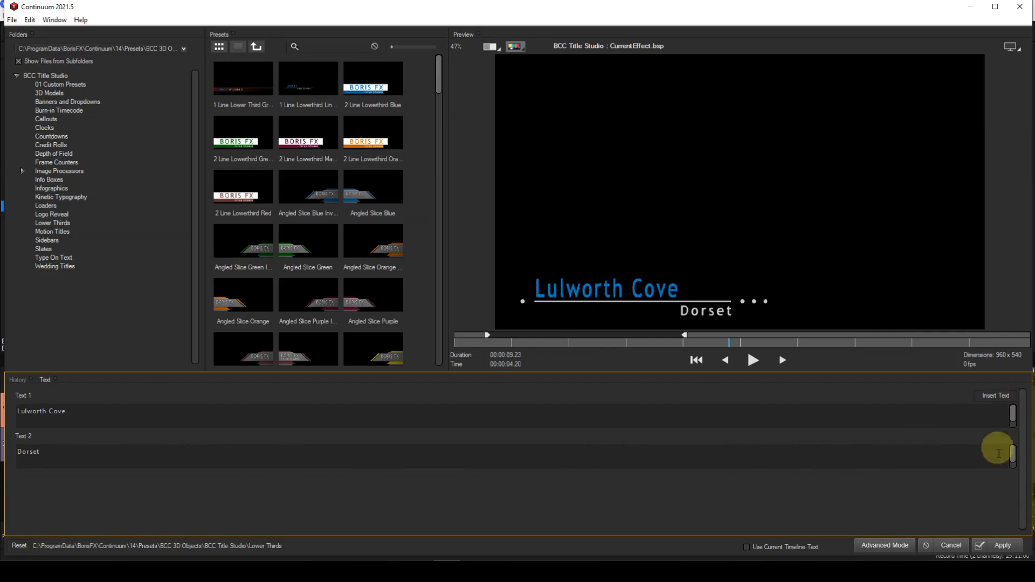
left_click(1004, 546)
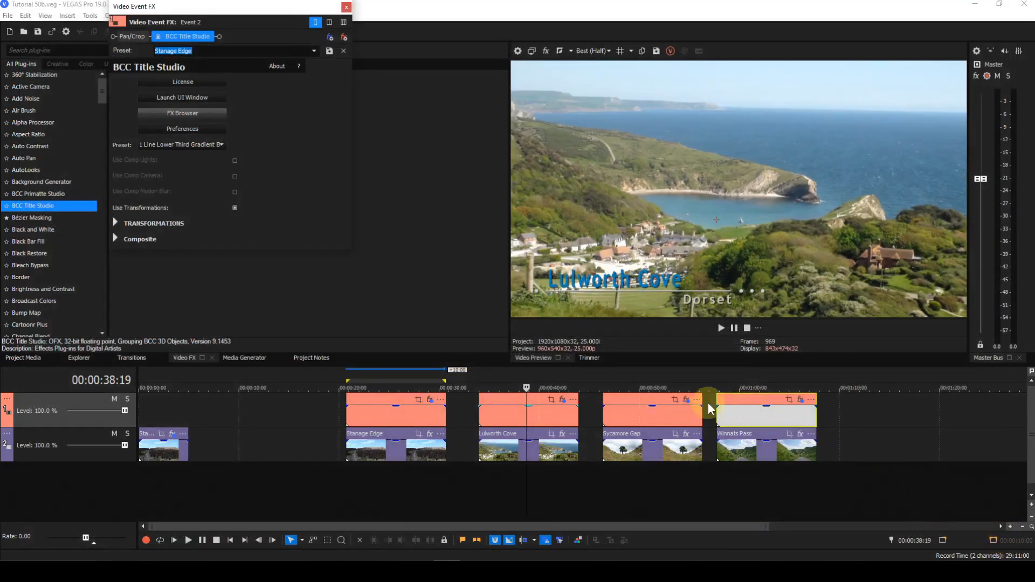
Try to change the title above the Sycamore Gap clip to "Sycamore Gap" and "Hadrian's Wall", applying it without inserting the text
left_click(644, 386)
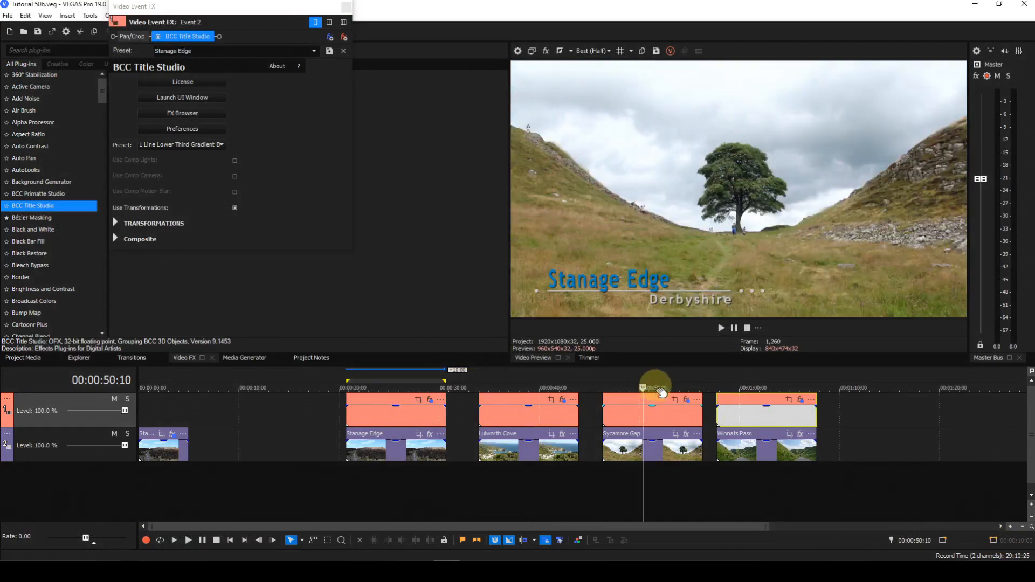
left_click(685, 401)
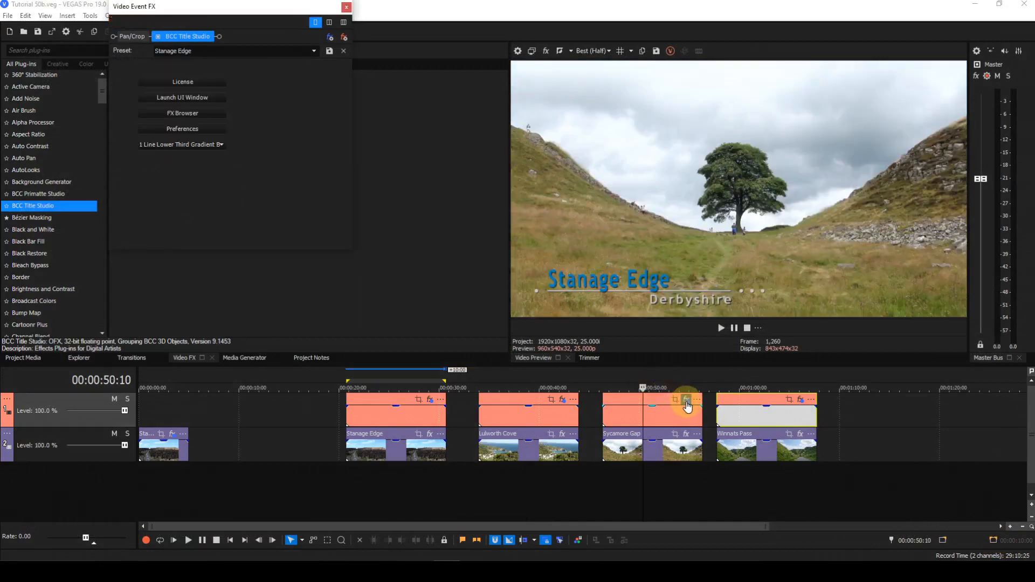
left_click(202, 114)
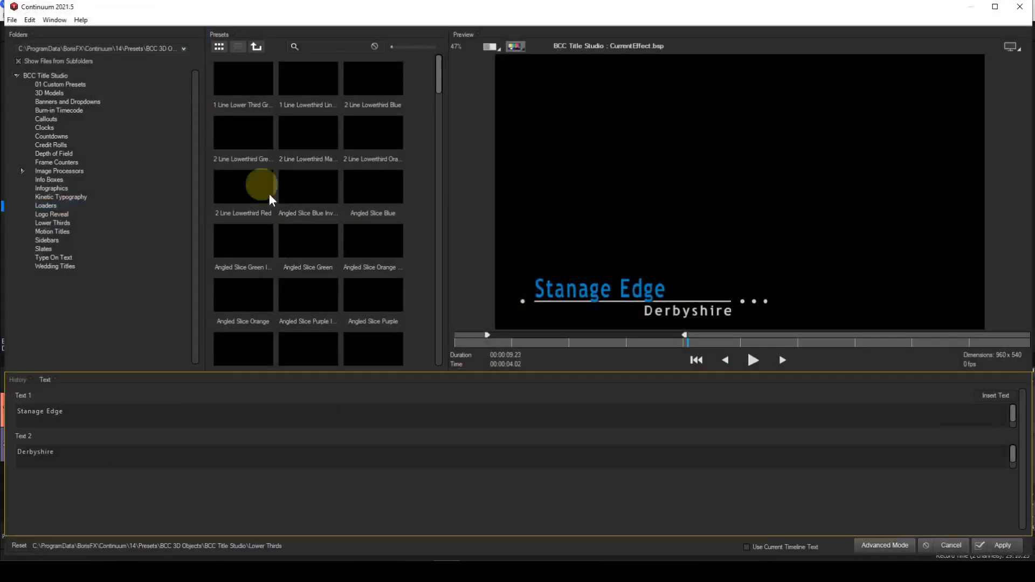
left_click_drag(73, 412, 12, 418)
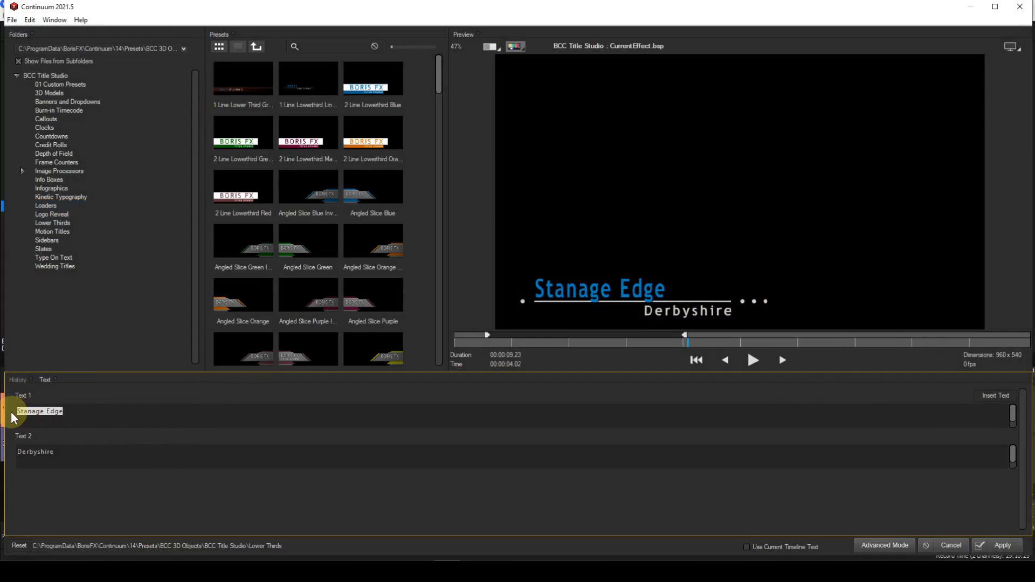
type("Sycamore Gap")
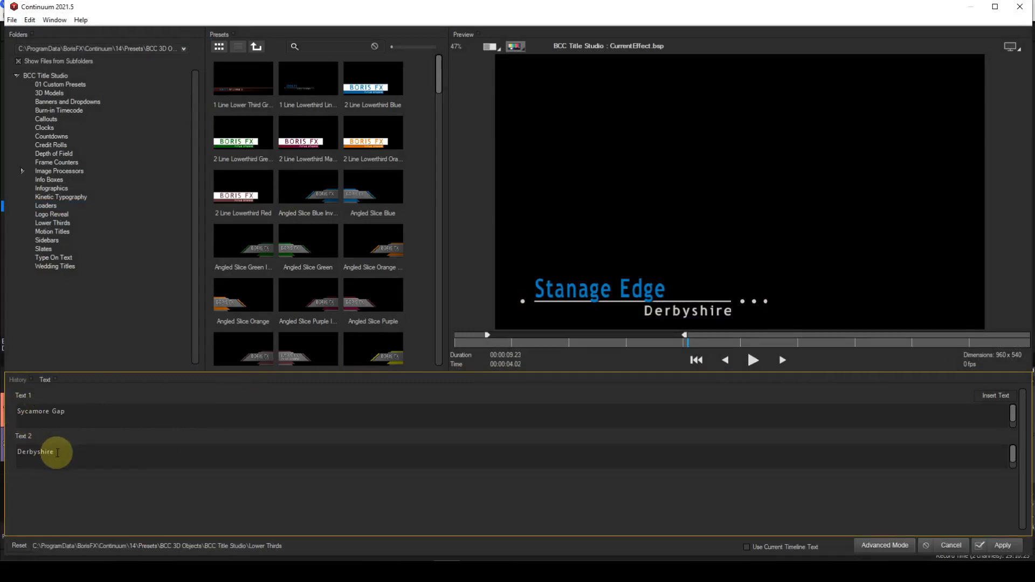
left_click_drag(58, 453, 2, 451)
type("Hadrian's Wall")
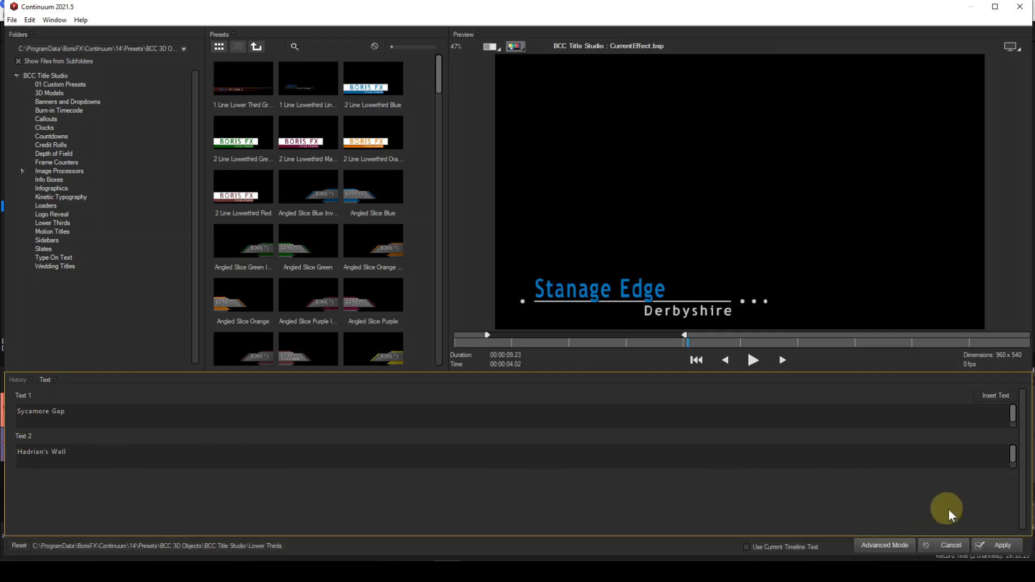
left_click(998, 546)
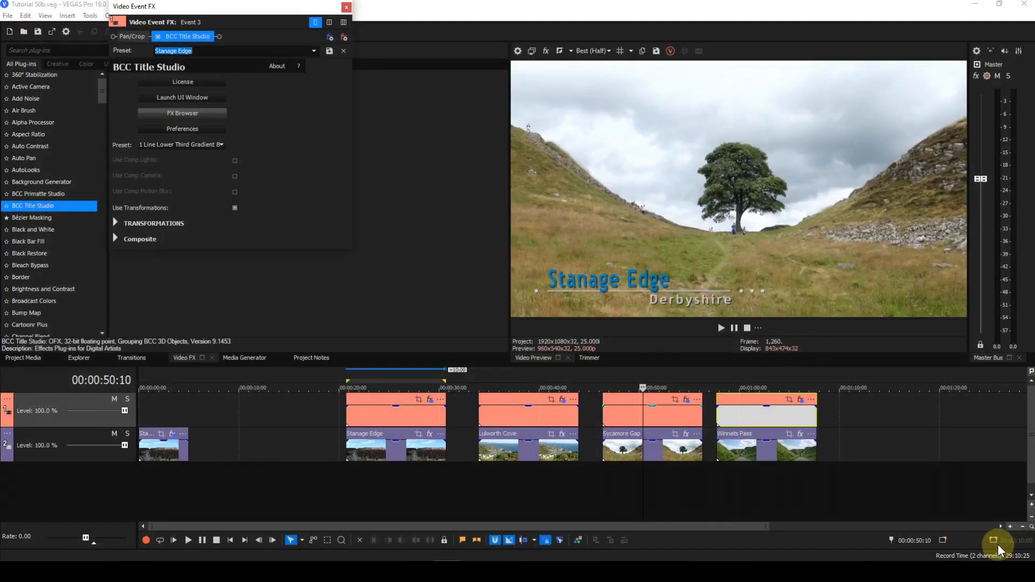
Reopen the FX Browser for the title above the Sycamore Gap clip and set Text 1 to "Sycamore Gap"
left_click(656, 377)
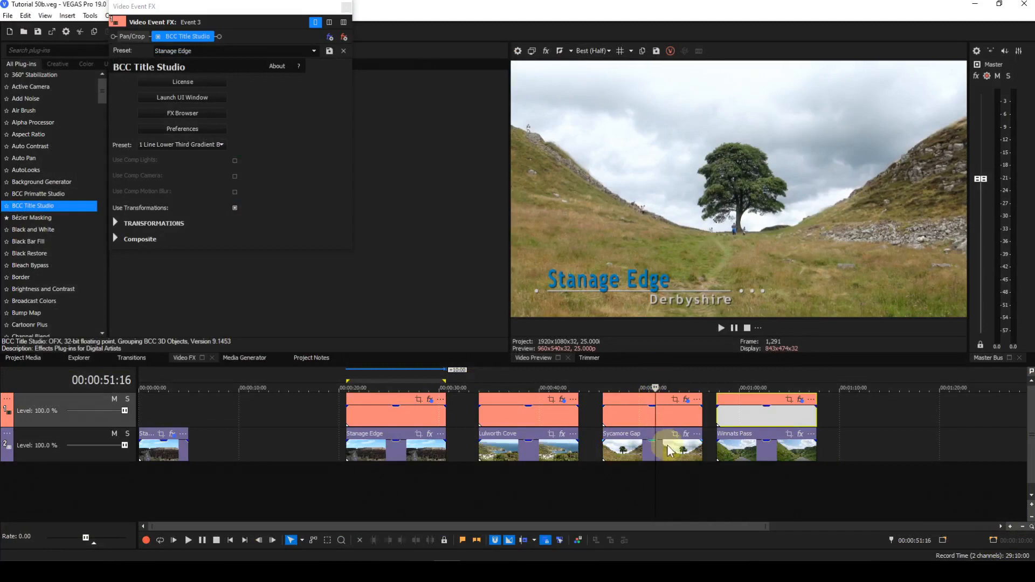
left_click(687, 401)
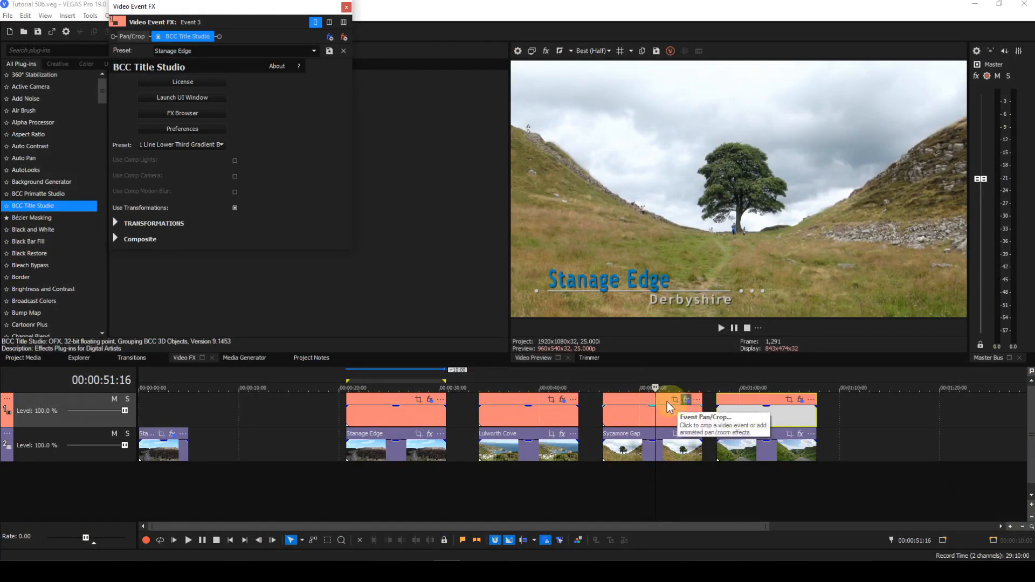
left_click(205, 115)
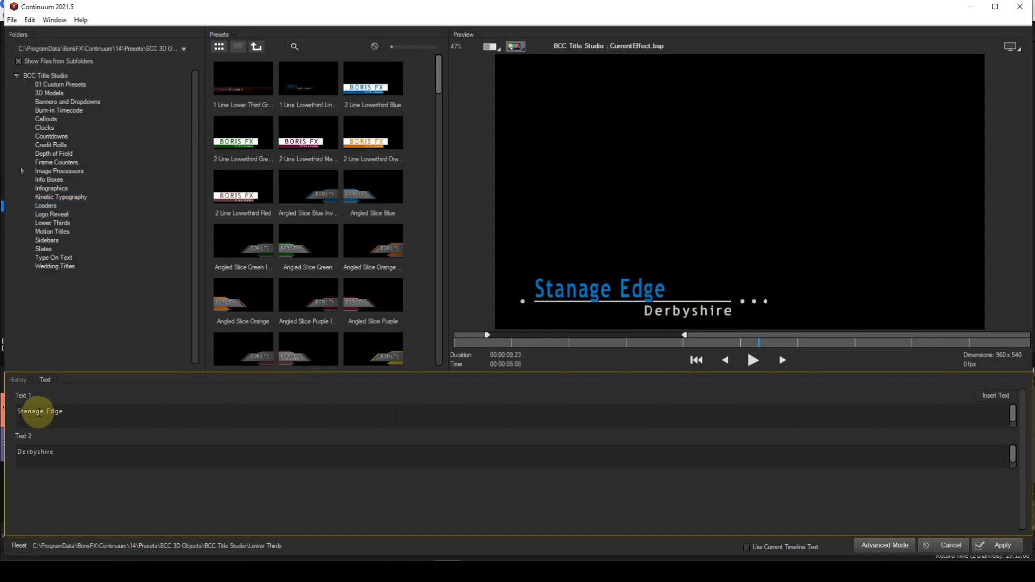
left_click_drag(76, 412, 18, 412)
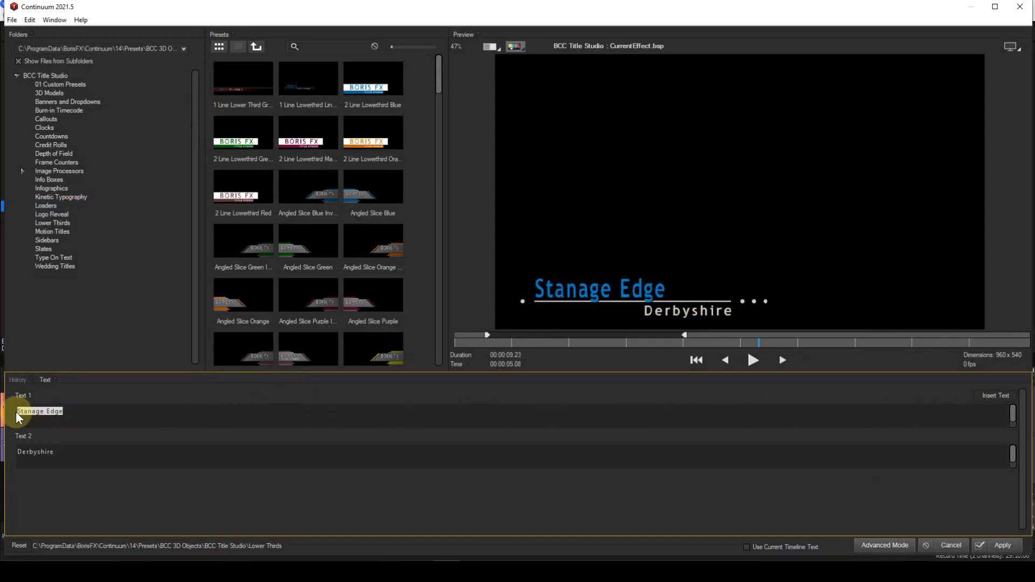
type("S")
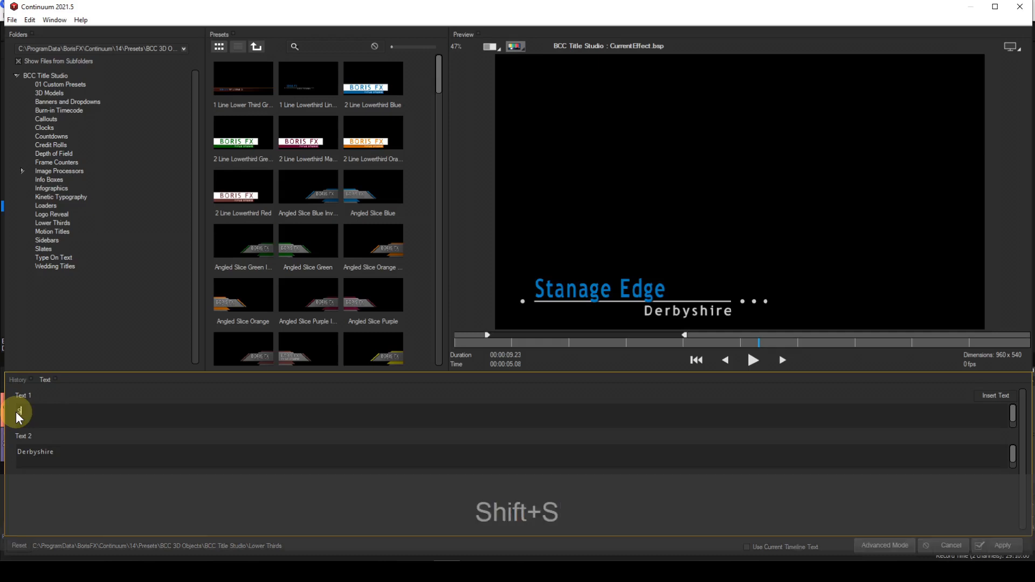
type("ycamore Gap")
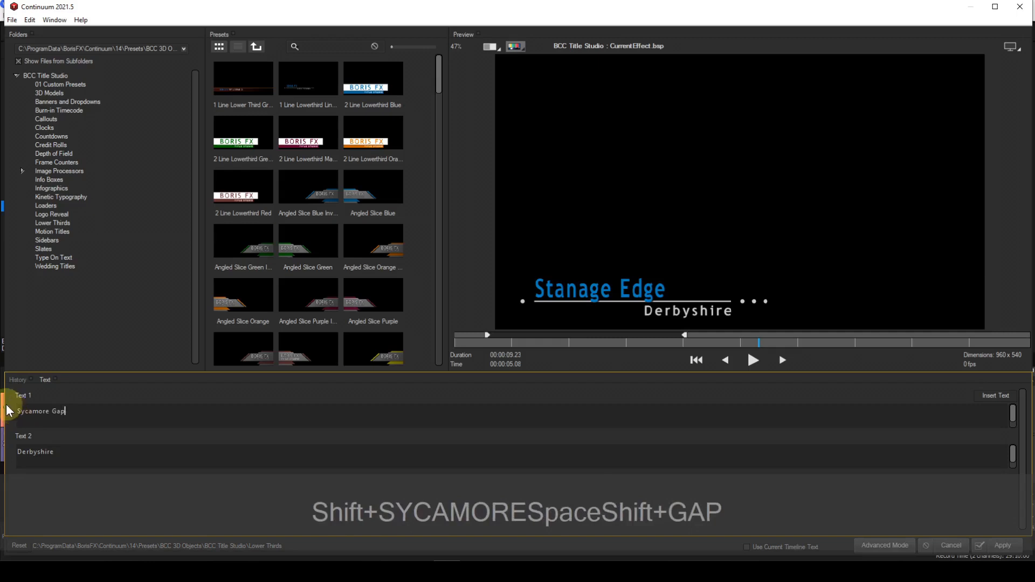
Set Text 2 to "Hadrian's Wall", insert the new text into the title and apply it to the event
left_click_drag(59, 454, 11, 457)
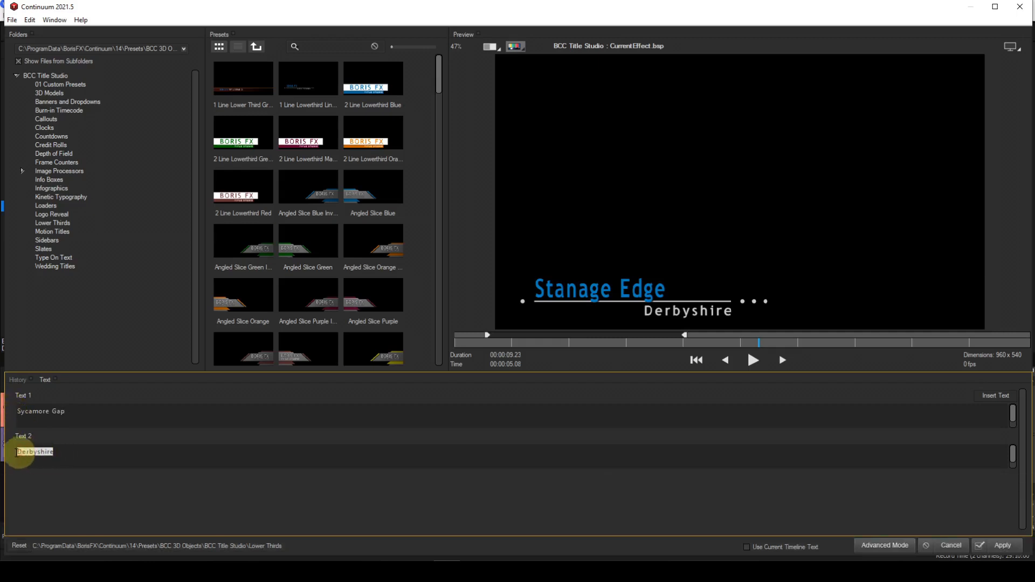
type("Hadr")
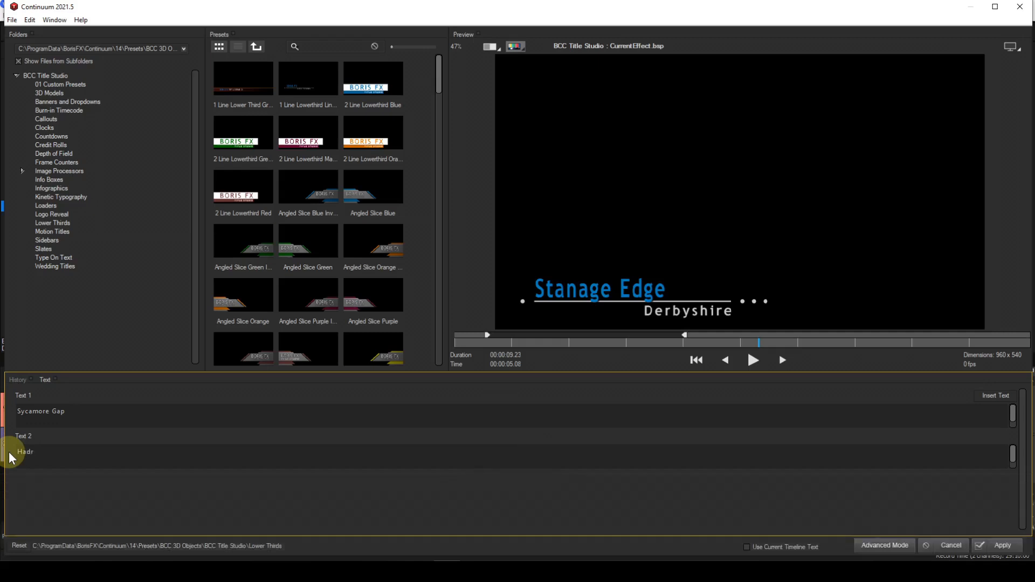
type("ian's Wall")
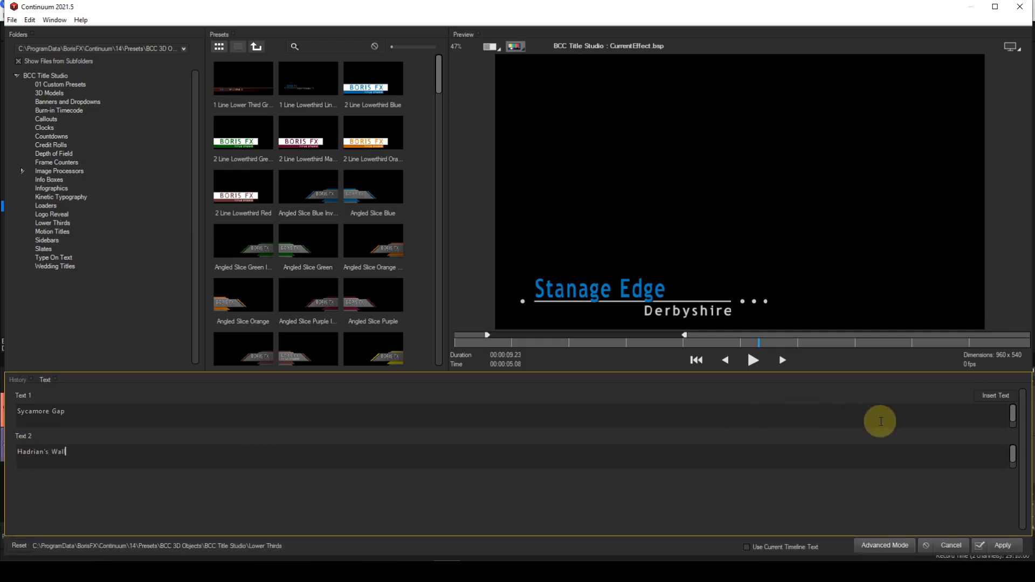
left_click(988, 396)
left_click(994, 545)
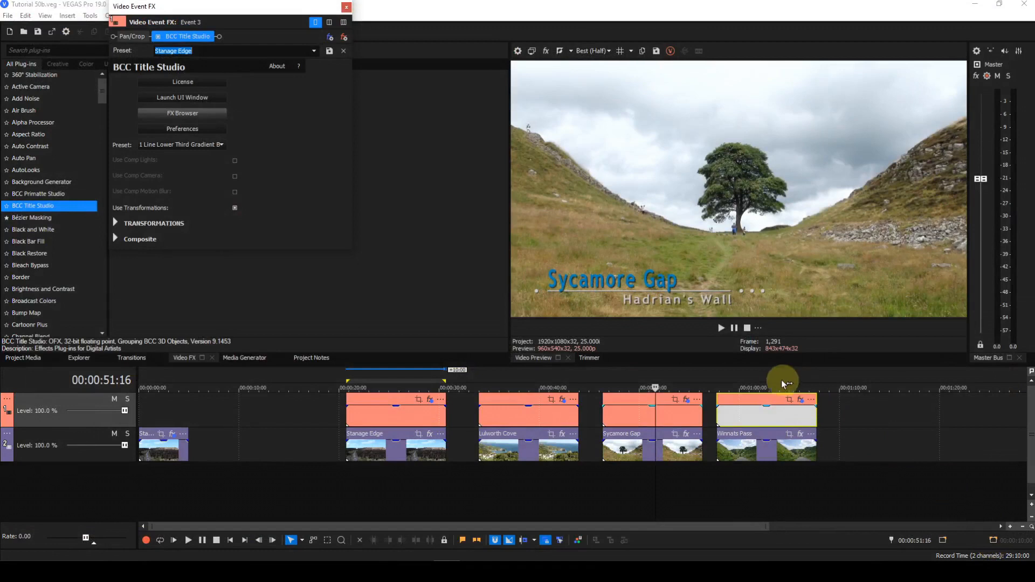
Try to change Text 1 of the title above the Winnats Pass clip to "Winnats Pass", applying it without inserting the text
left_click(765, 376)
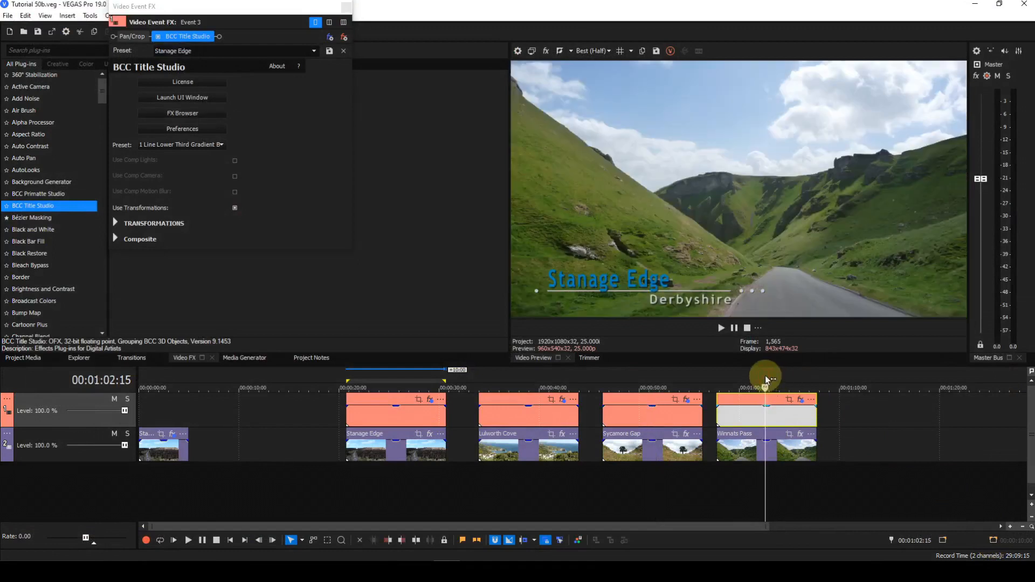
left_click(801, 404)
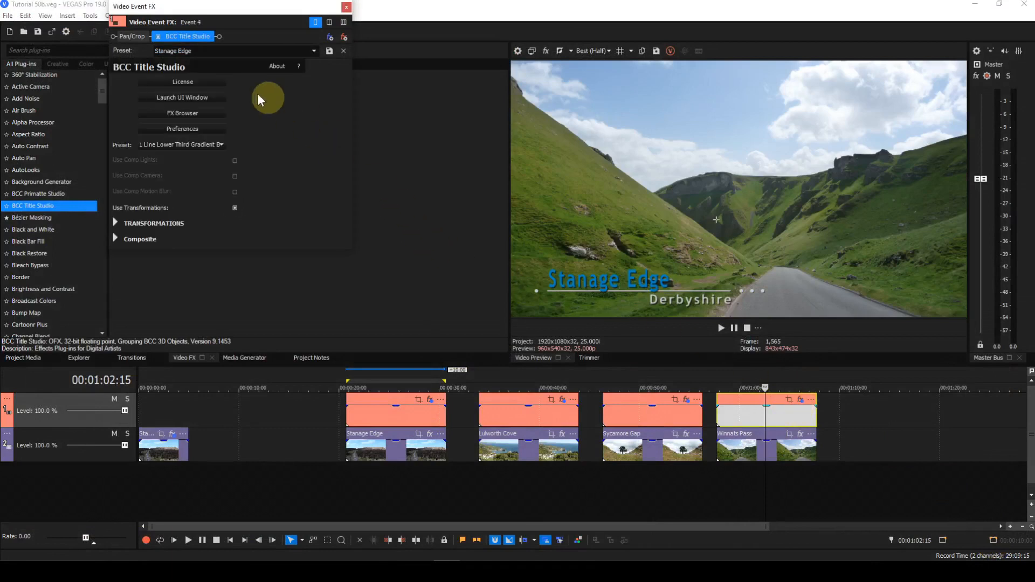
left_click(200, 113)
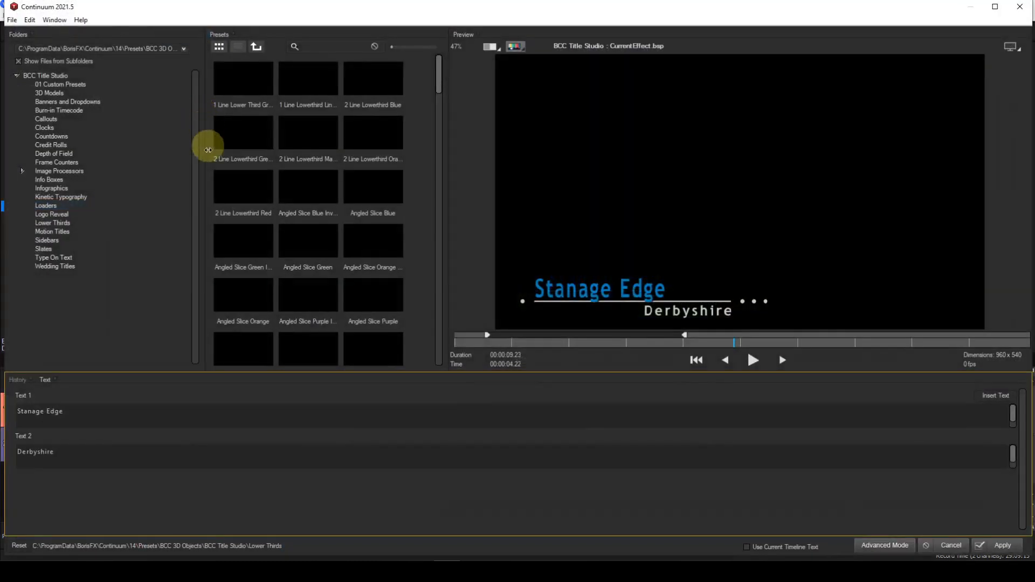
left_click_drag(83, 414, 2, 415)
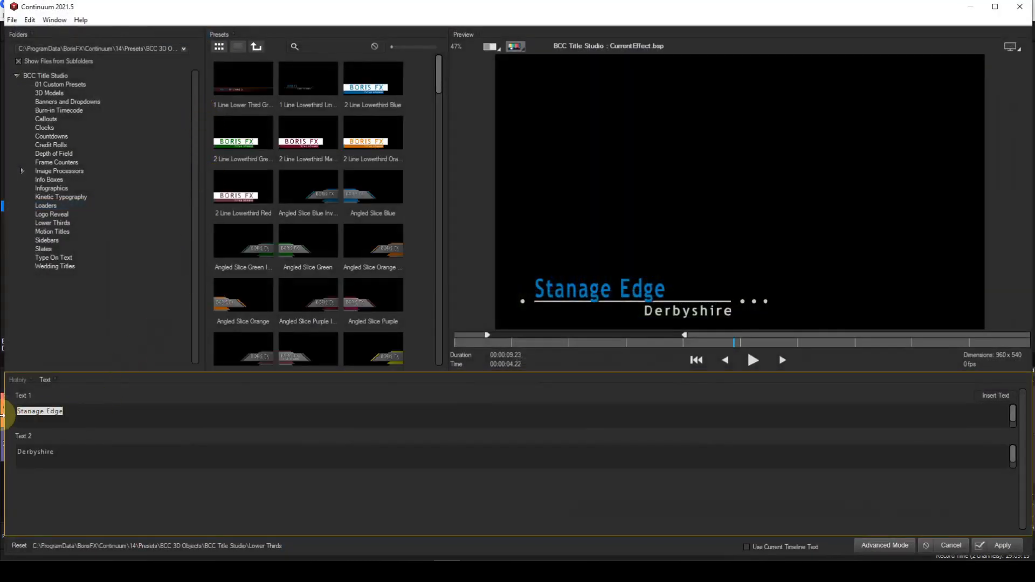
type("Wi")
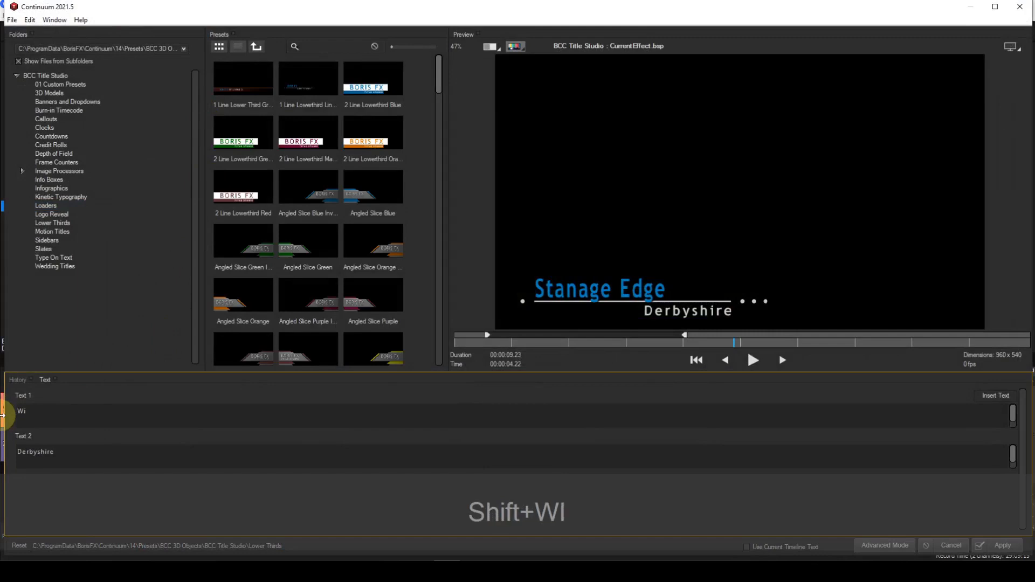
type("nnats")
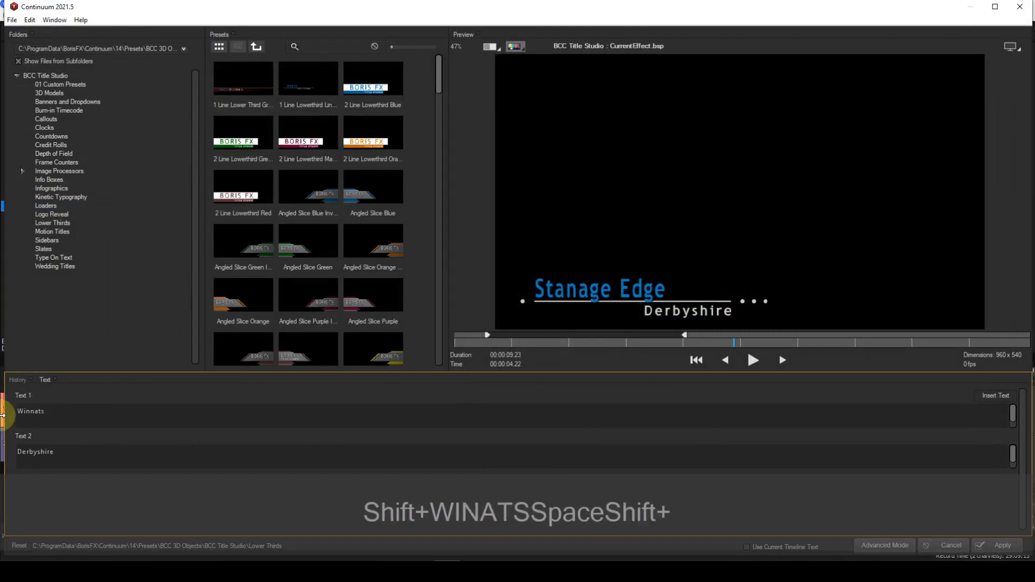
type(" Pass")
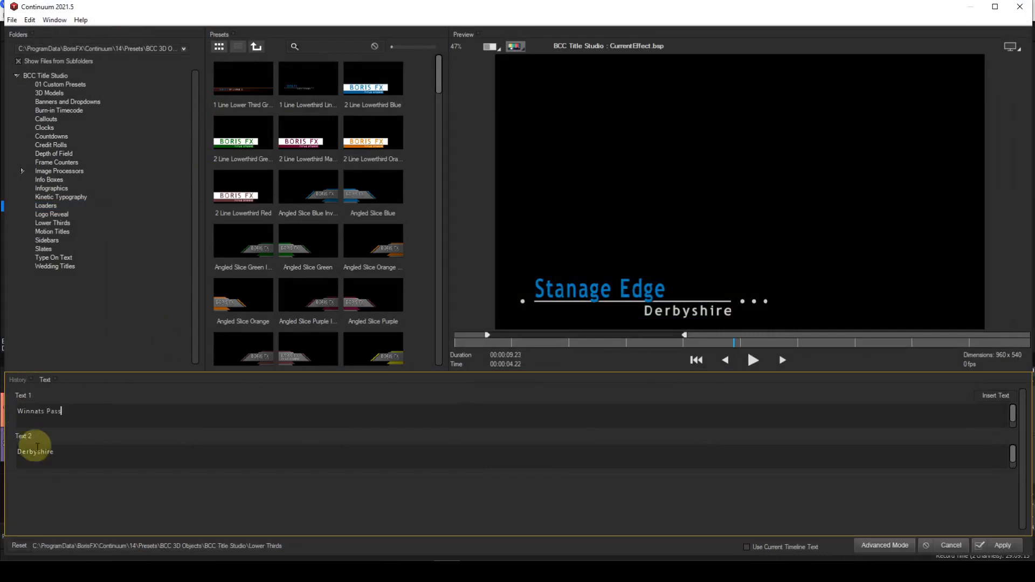
left_click_drag(58, 453, 6, 453)
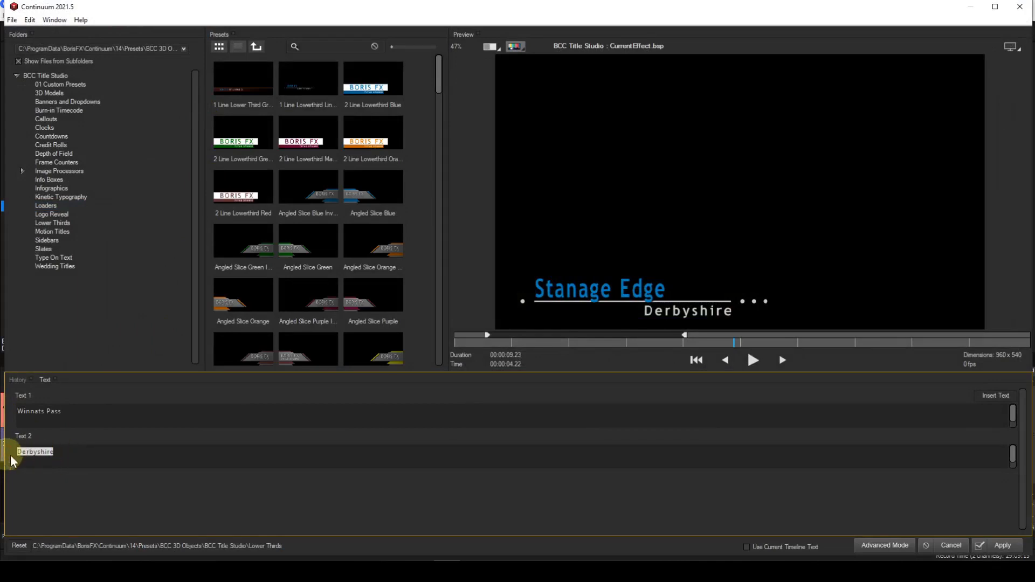
left_click(61, 457)
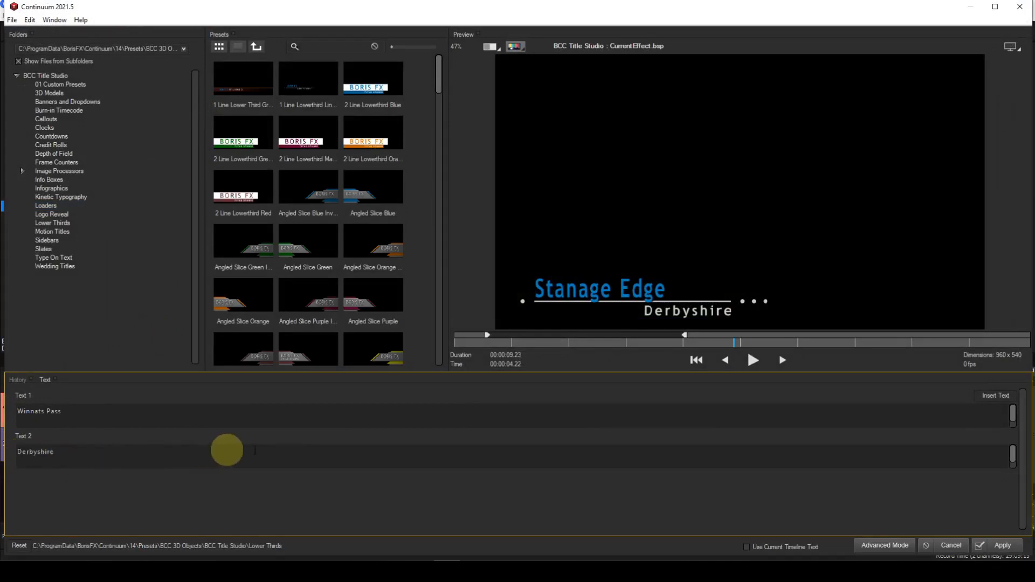
left_click(993, 545)
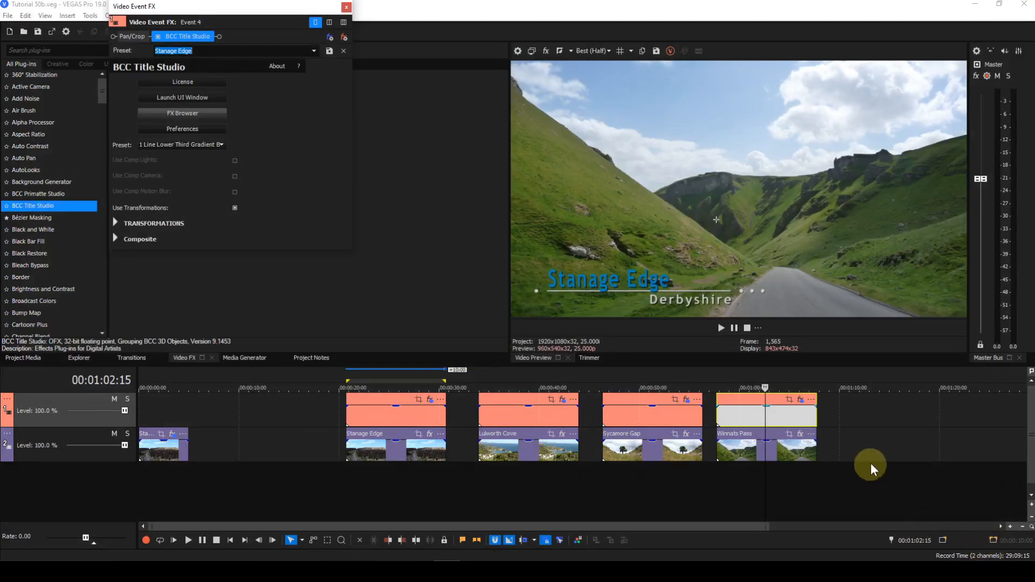
Set Text 1 of the title above the Winnats Pass clip to "Winnats Pass", insert the text and apply it
left_click(800, 400)
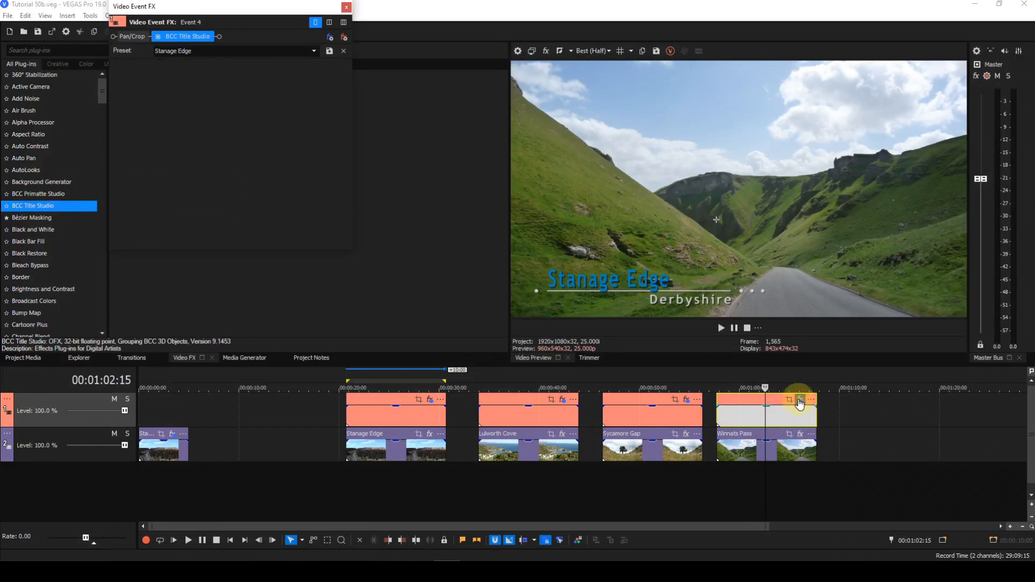
left_click(193, 113)
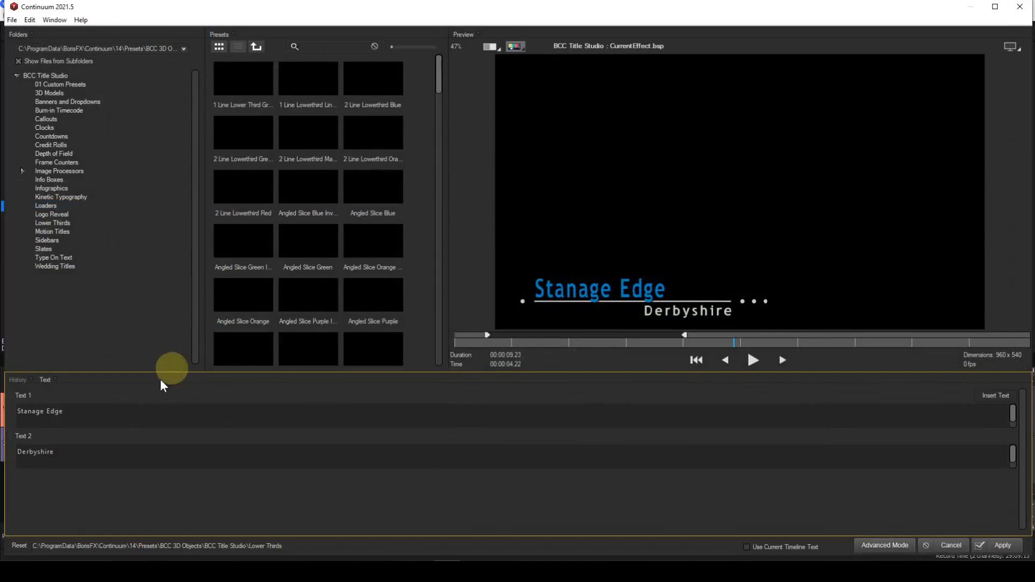
left_click_drag(79, 411, 6, 412)
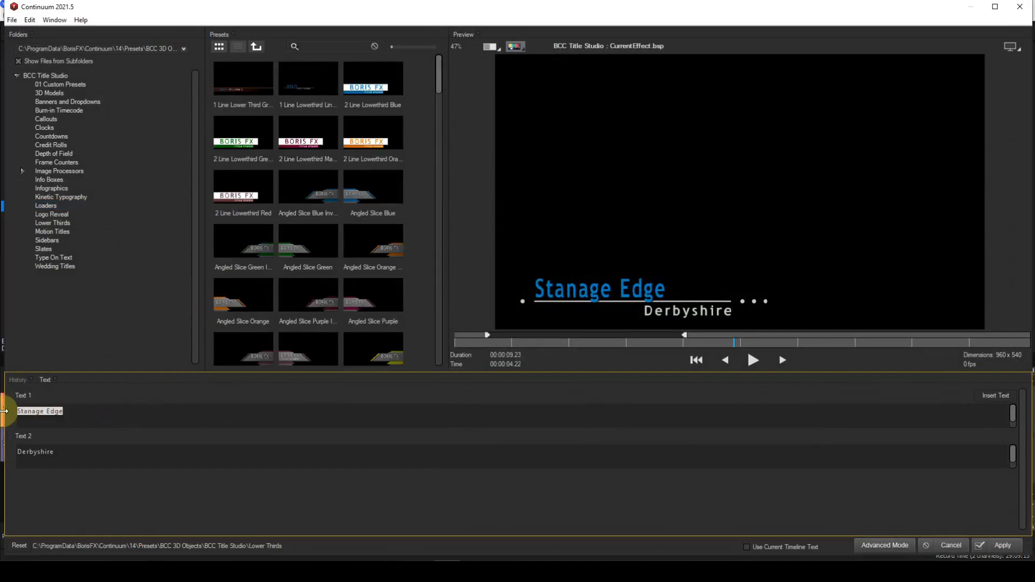
type("Winnats Pass")
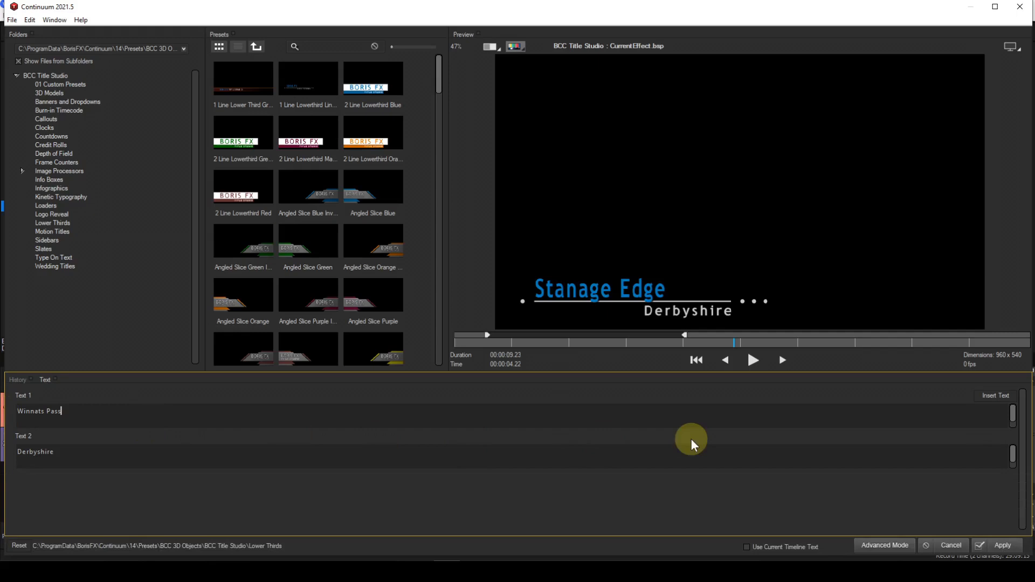
left_click(993, 396)
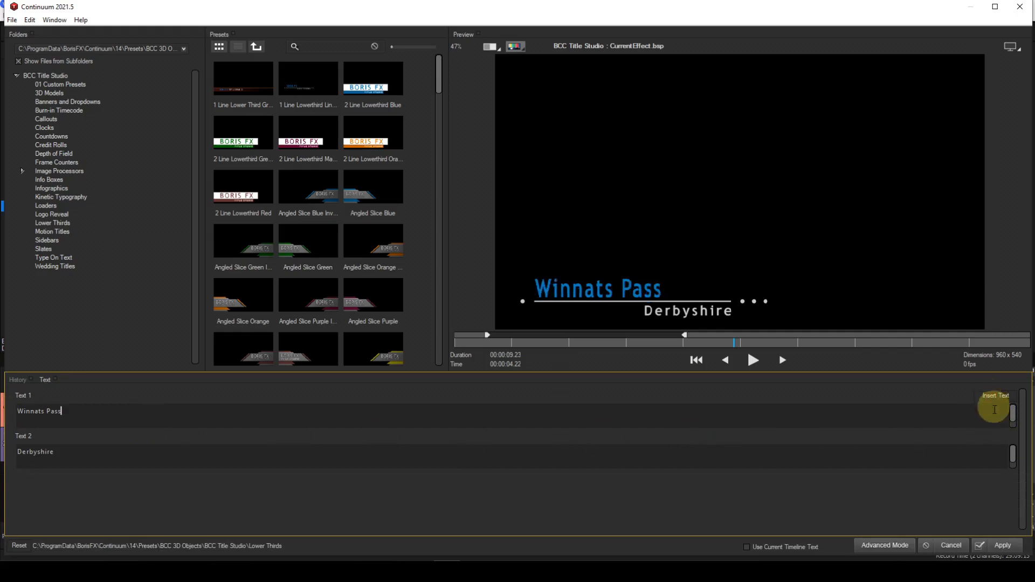
left_click(997, 541)
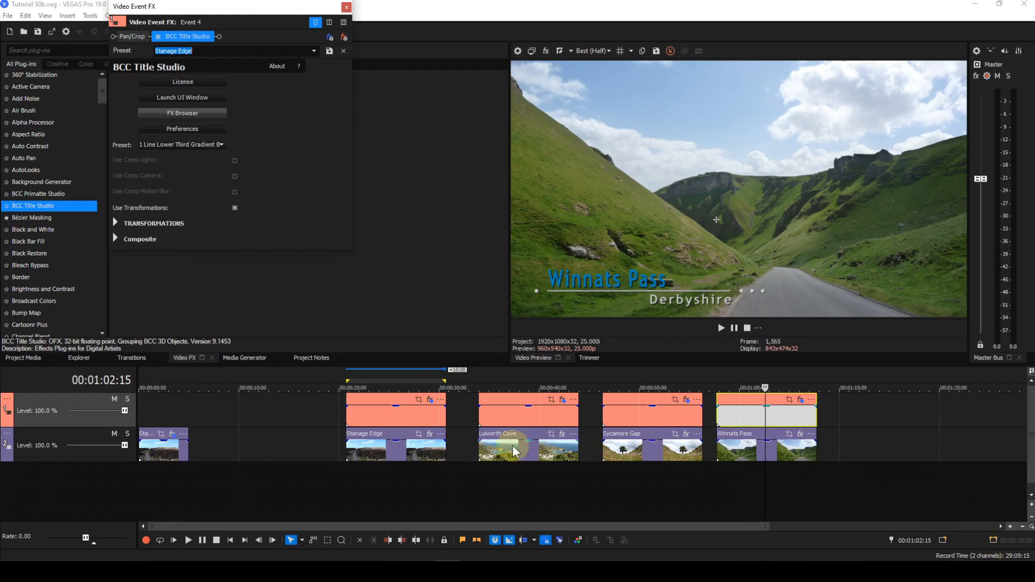
Shift the Stanage Edge and Lulworth Cove title events to start about 1 to 2 seconds into their clips and trim each to about 6 seconds
left_click_drag(380, 398, 399, 398)
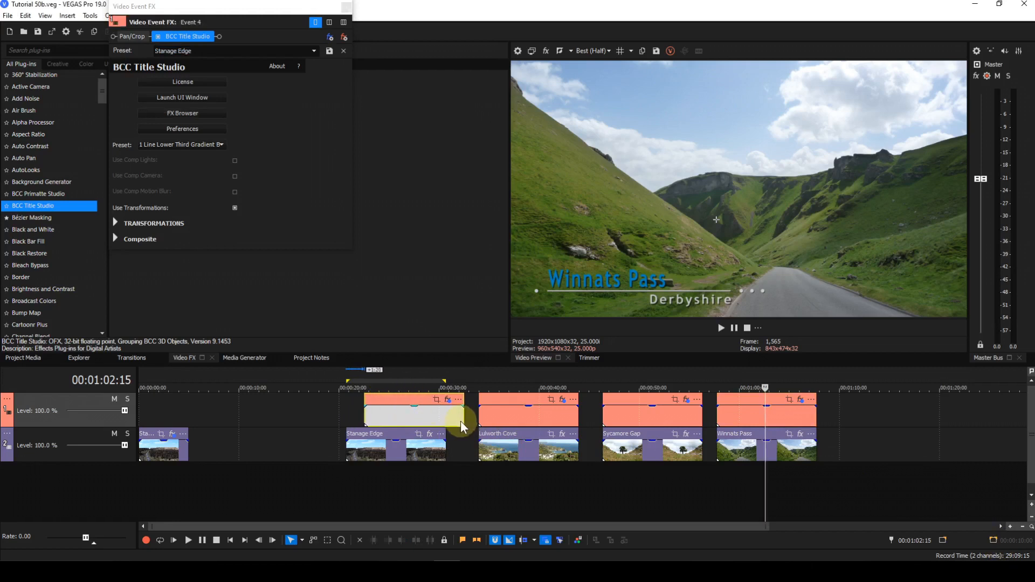
left_click_drag(462, 419, 421, 420)
left_click_drag(506, 415, 520, 416)
left_click_drag(590, 417, 555, 414)
Shift the Sycamore Gap title about 1 second and the Winnats Pass title about 2 seconds into their clips, trimming both to end before their clips
left_click_drag(633, 413, 643, 413)
left_click_drag(711, 415, 674, 413)
left_click_drag(756, 413, 775, 412)
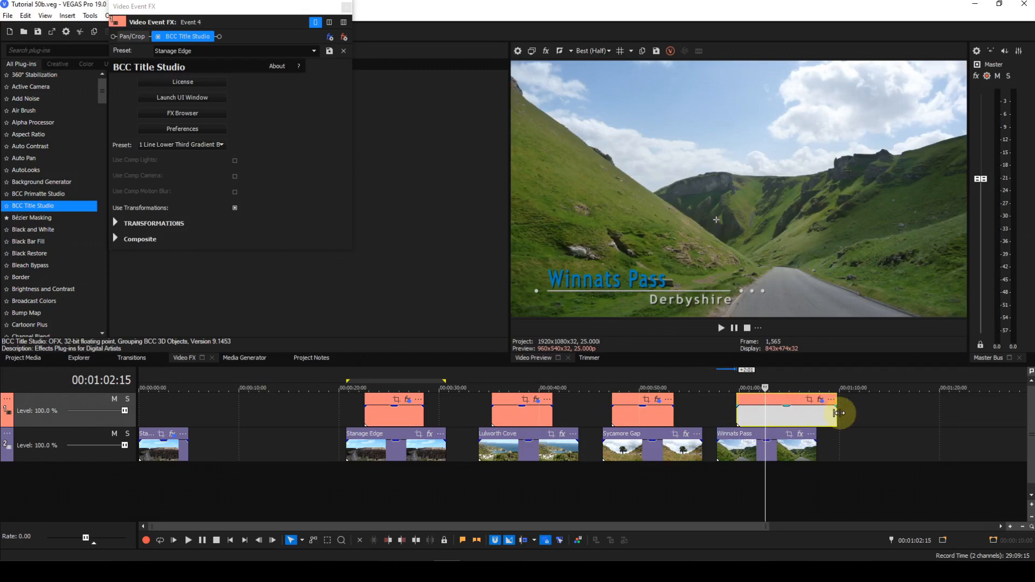
left_click_drag(838, 413, 811, 414)
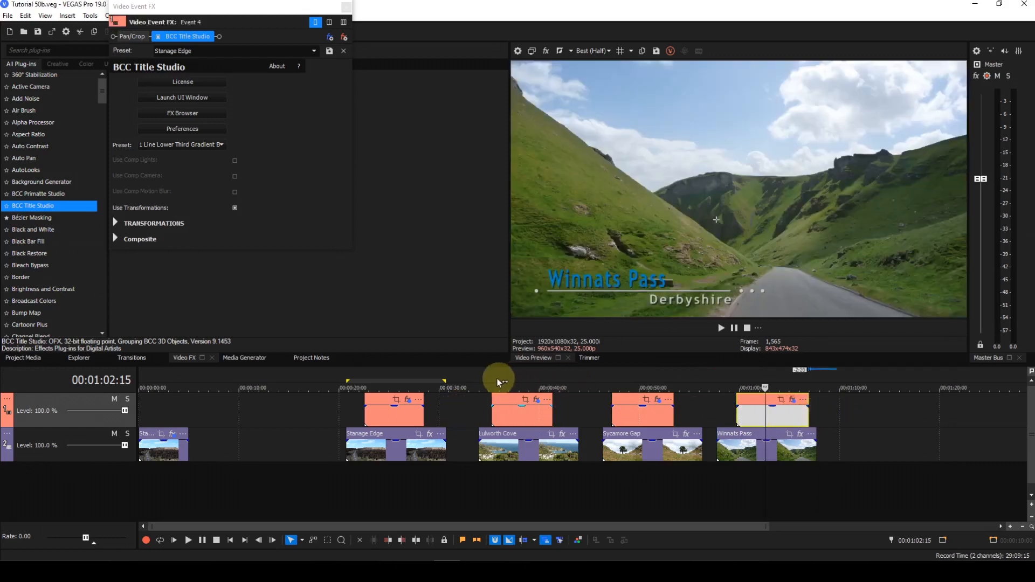
Play the timeline from the start of the Lulworth Cove clip through the Sycamore Gap title to check the title animations
left_click(482, 377)
key("space")
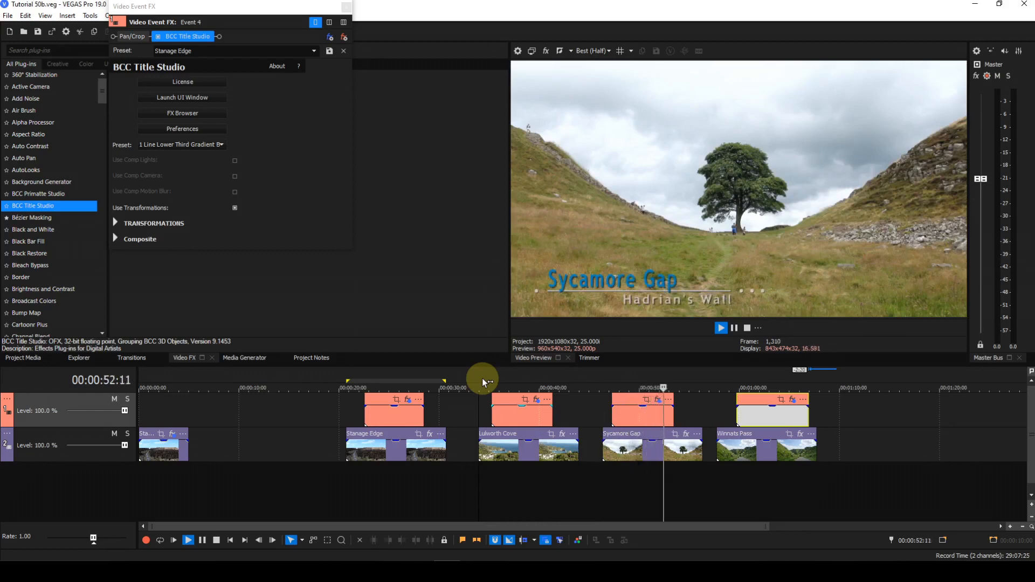
key("space")
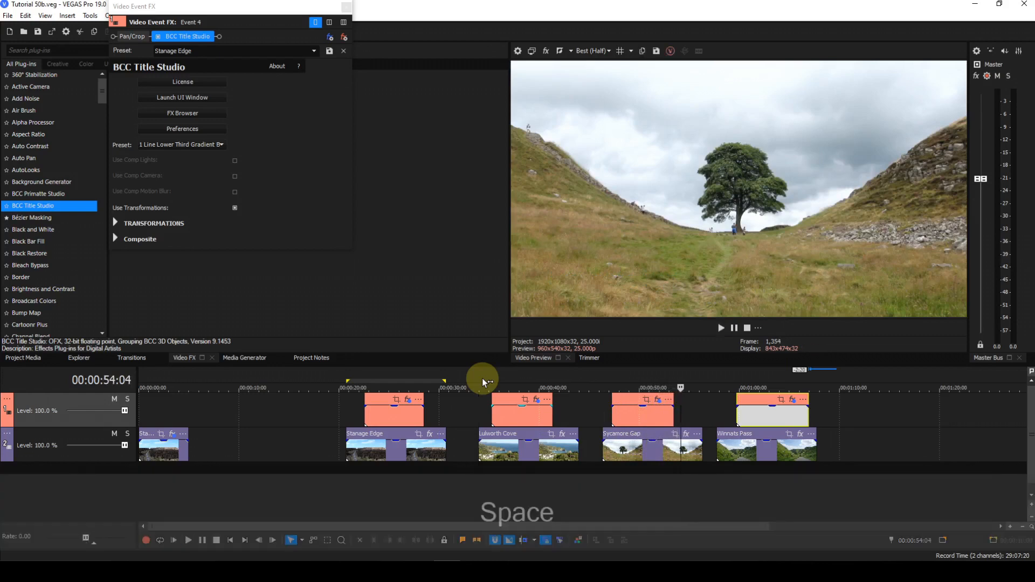